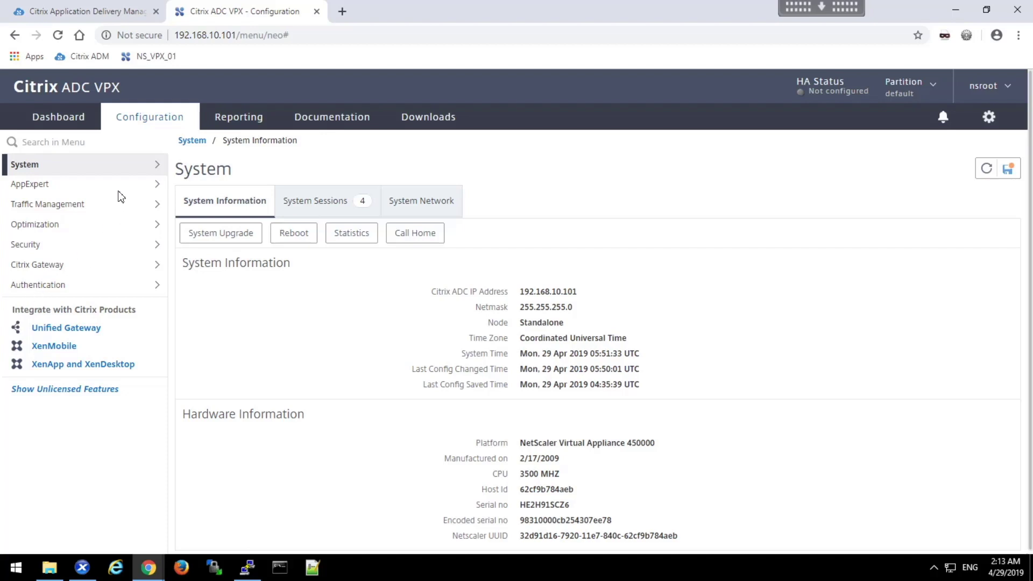
# Step: Under System Settings, confirm Web Logging is checked in Configure Advanced Features and accept
pyautogui.click(108, 167)
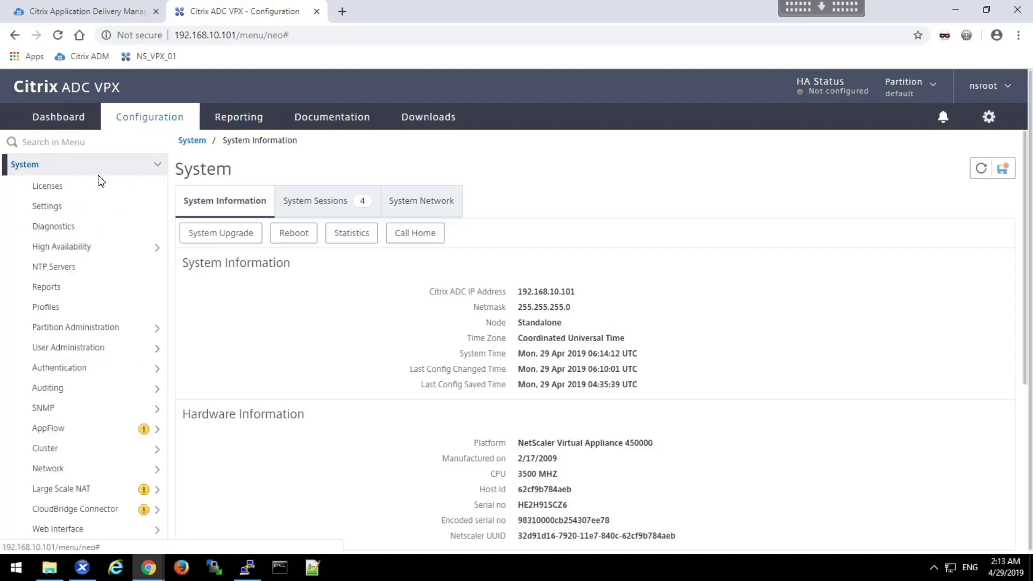
pyautogui.click(72, 210)
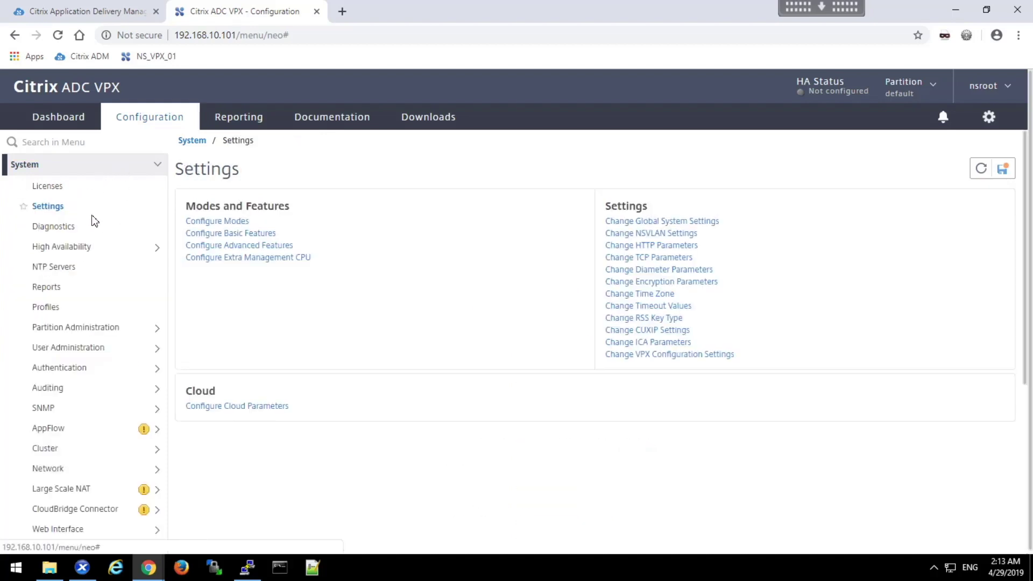
pyautogui.click(266, 246)
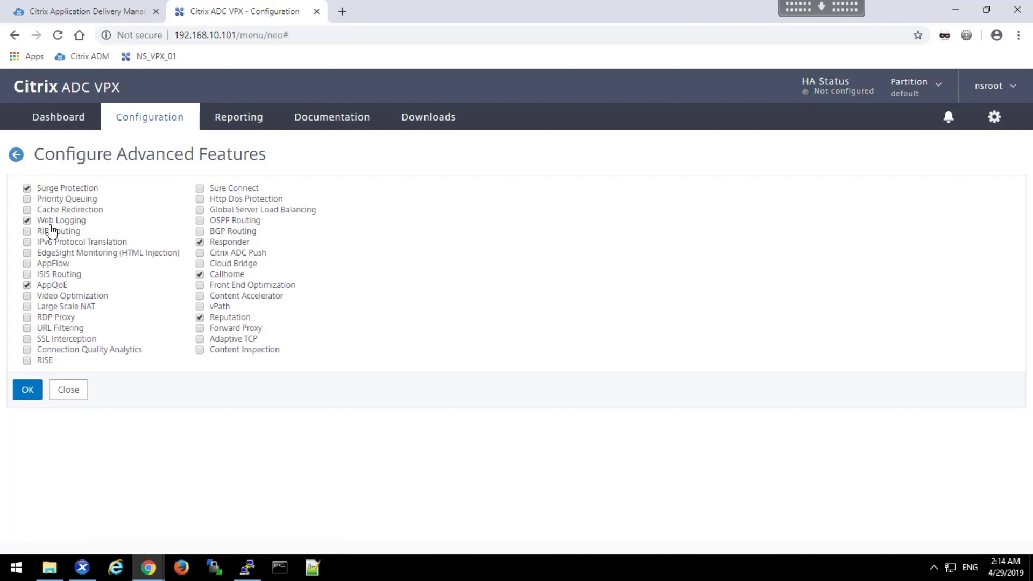
pyautogui.click(28, 394)
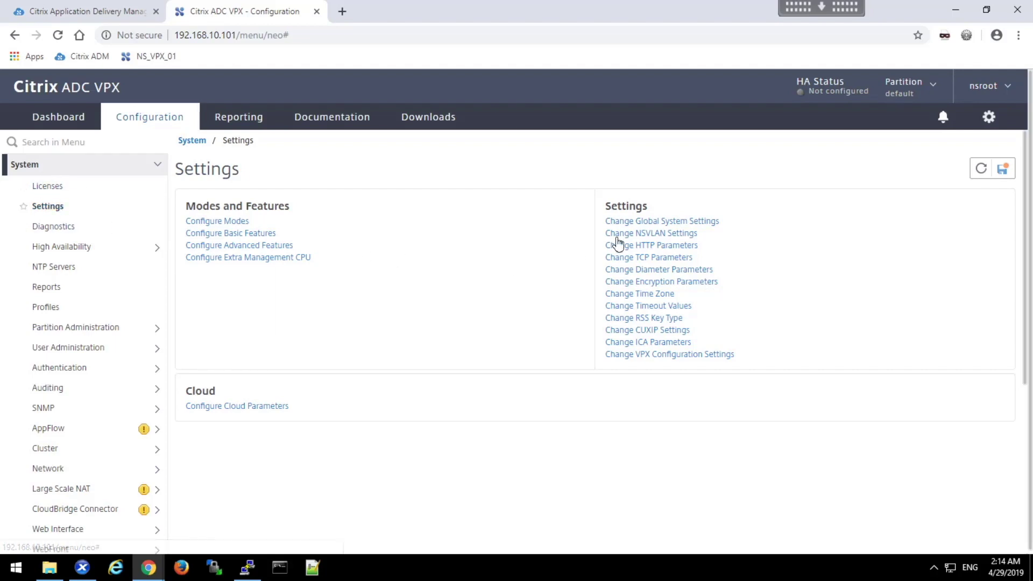
pyautogui.click(677, 223)
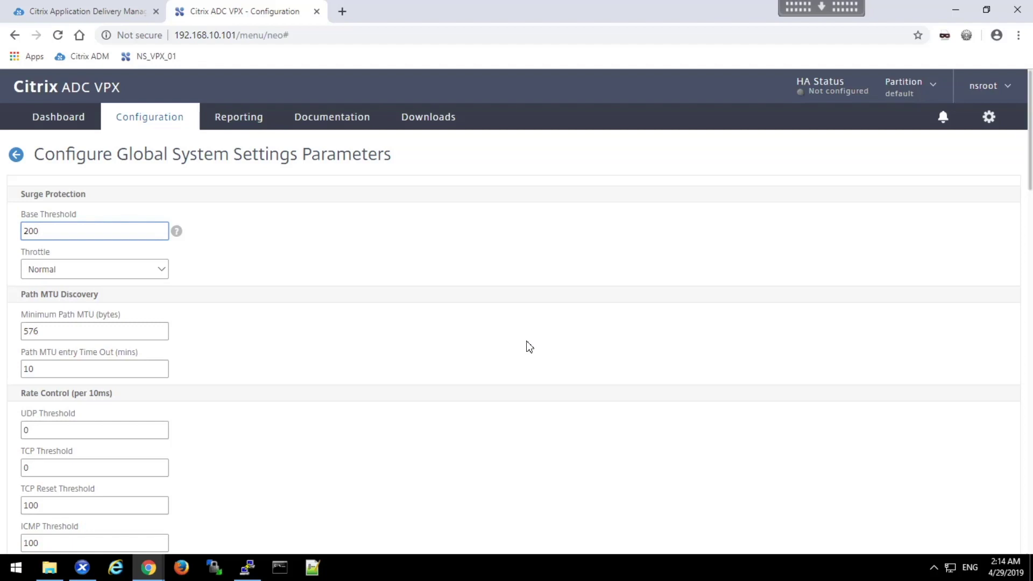
pyautogui.scroll(-5, 529, 347)
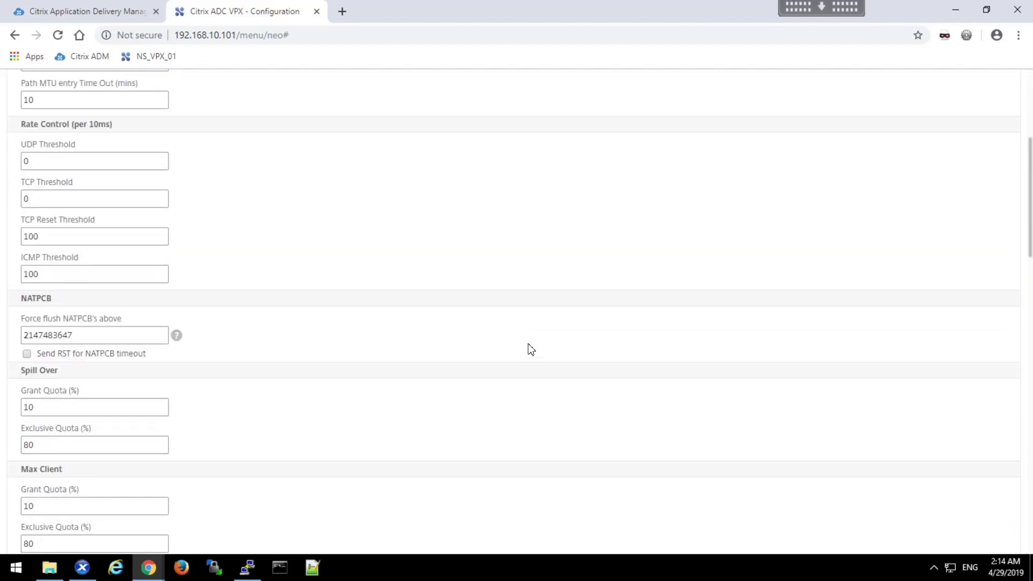
pyautogui.scroll(-11, 530, 349)
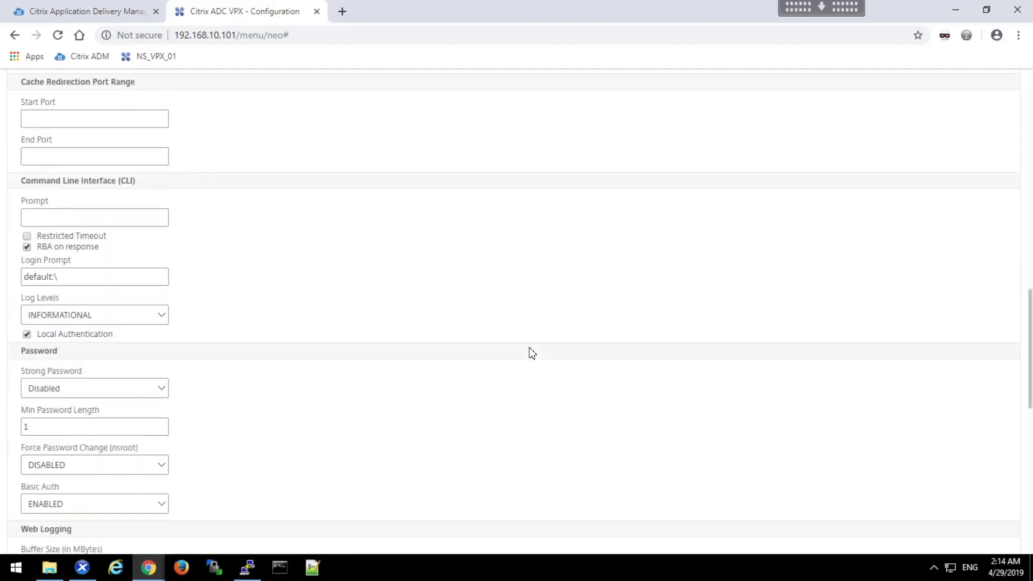
pyautogui.scroll(-8, 532, 353)
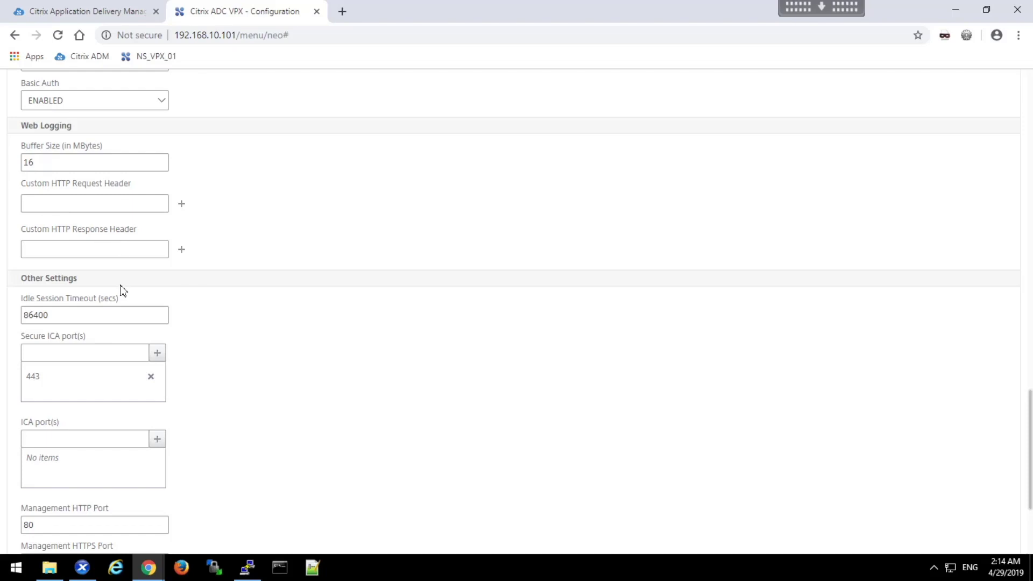
pyautogui.scroll(-3, 118, 431)
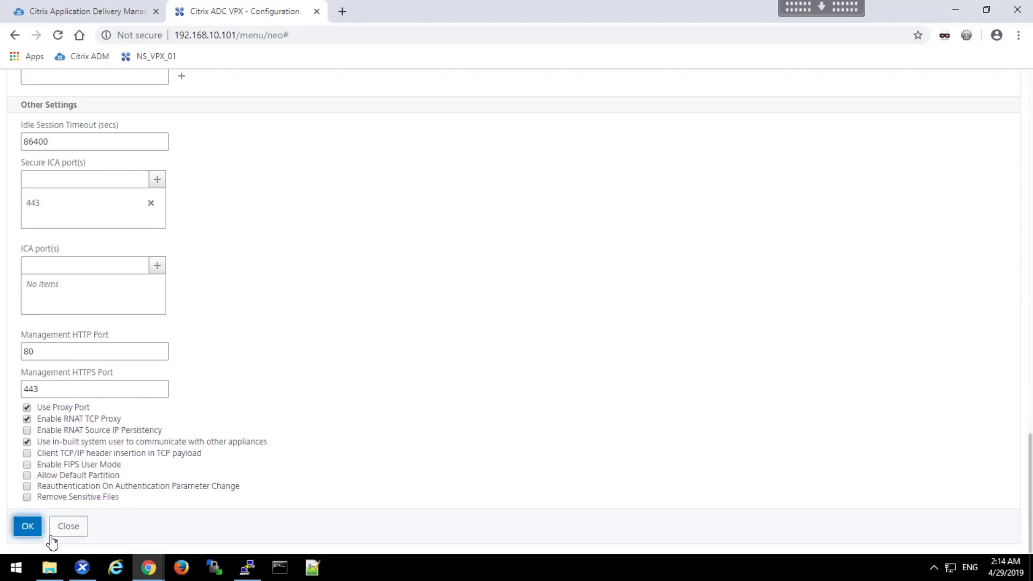
pyautogui.click(65, 529)
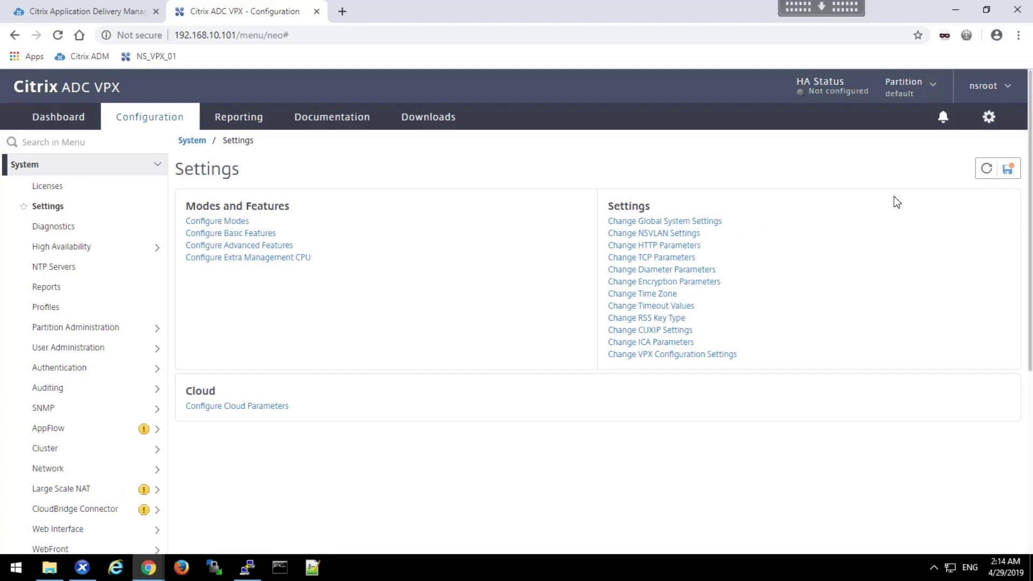
# Step: Save the appliance's running configuration, answering Yes to the confirmation
pyautogui.click(1007, 169)
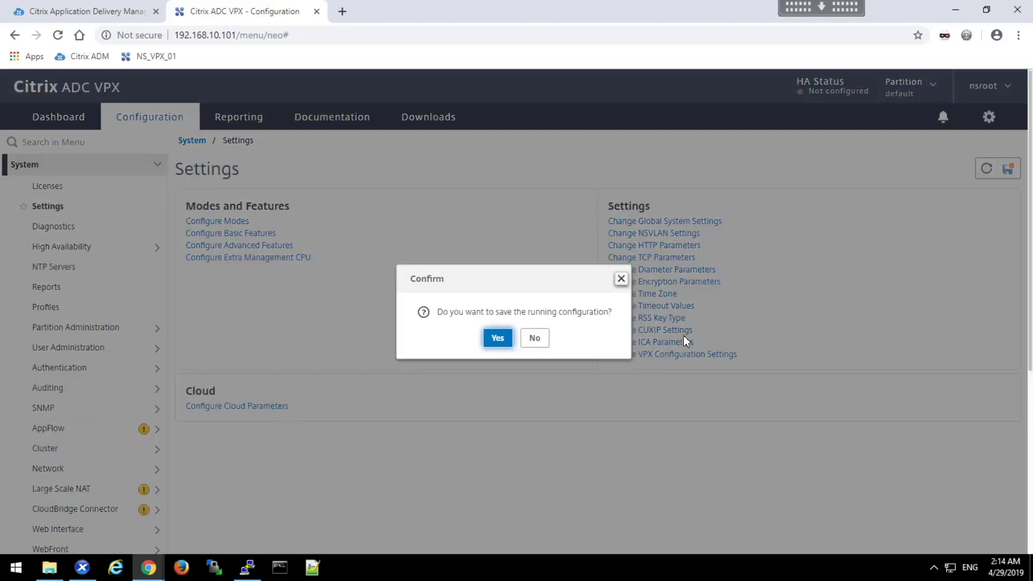
pyautogui.click(497, 338)
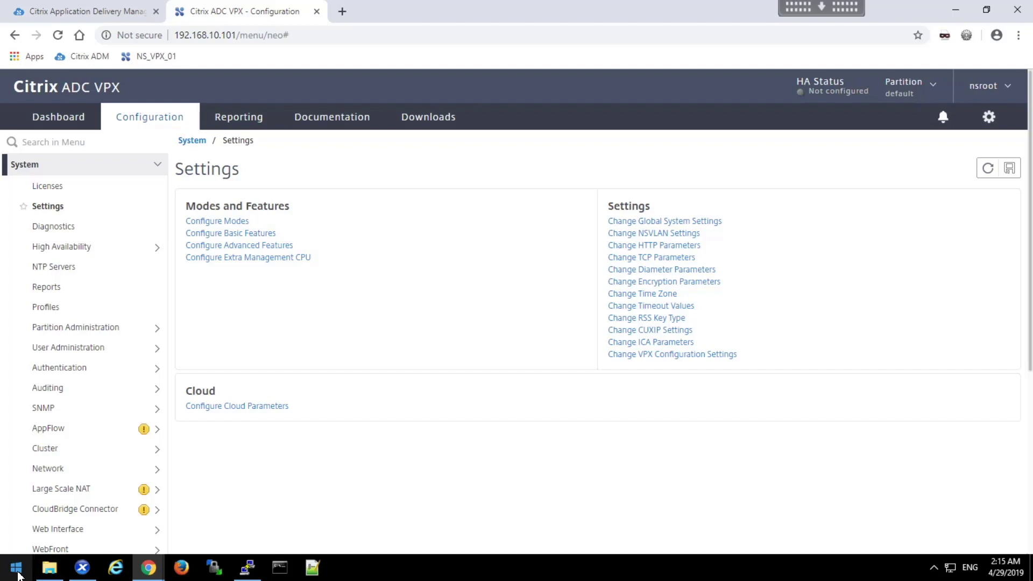
# Step: Open an administrator Command Prompt and change into C:\nswl
pyautogui.rightClick(18, 576)
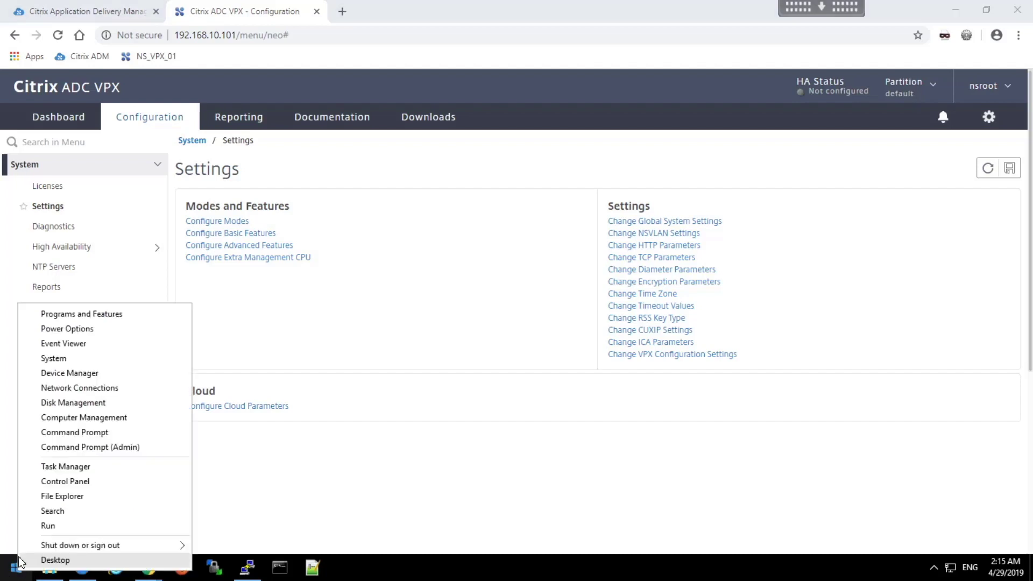
pyautogui.click(76, 448)
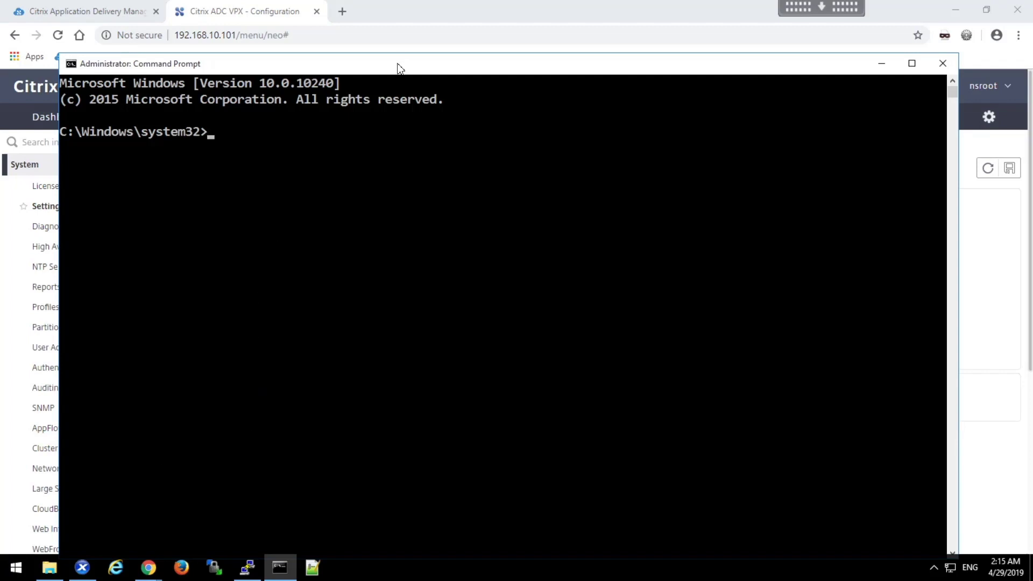
pyautogui.moveTo(398, 34); pyautogui.dragTo(396, 40)
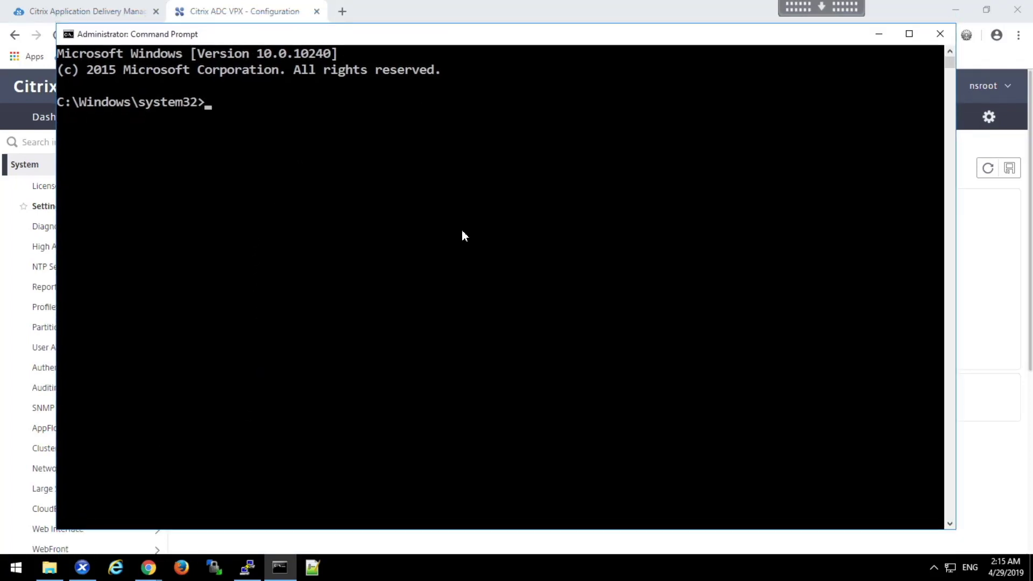
pyautogui.write('cd \\nswl')
pyautogui.press('Return')
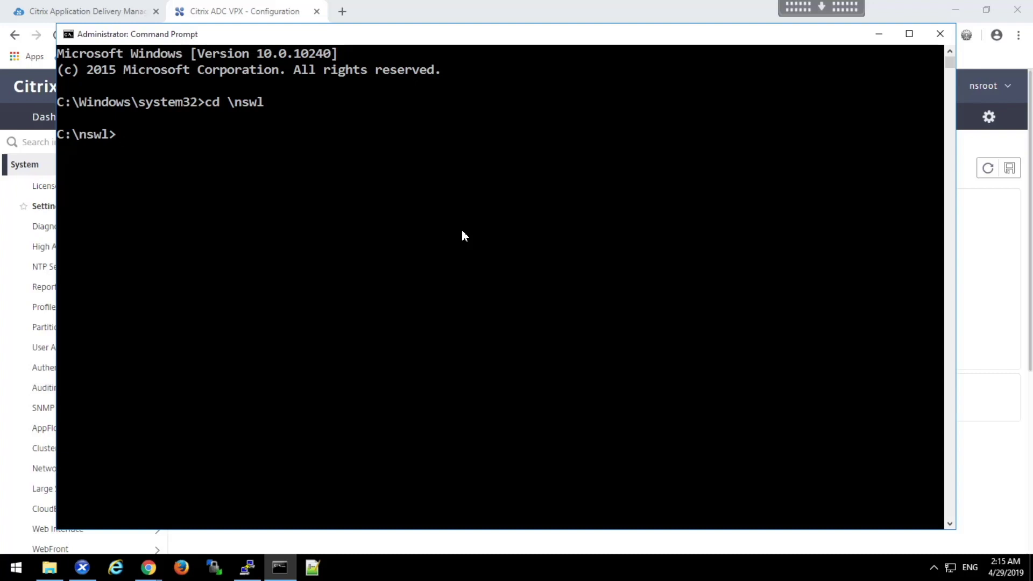
# Step: List the nswl folder and its bin subfolder, then move into bin
pyautogui.write('ls')
pyautogui.press('Return')
pyautogui.write('dir')
pyautogui.press('Return')
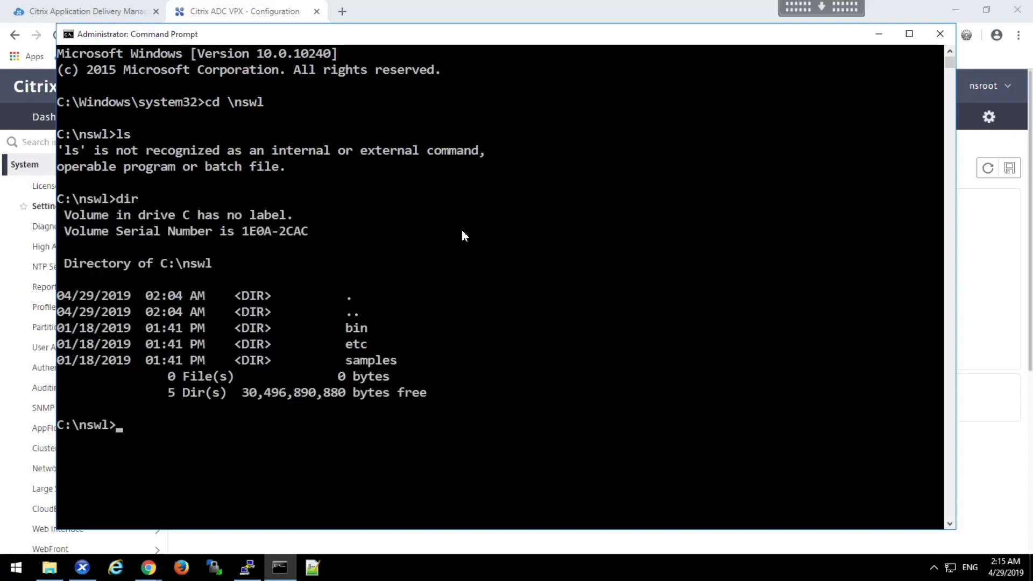
pyautogui.write('dir bin')
pyautogui.press('Return')
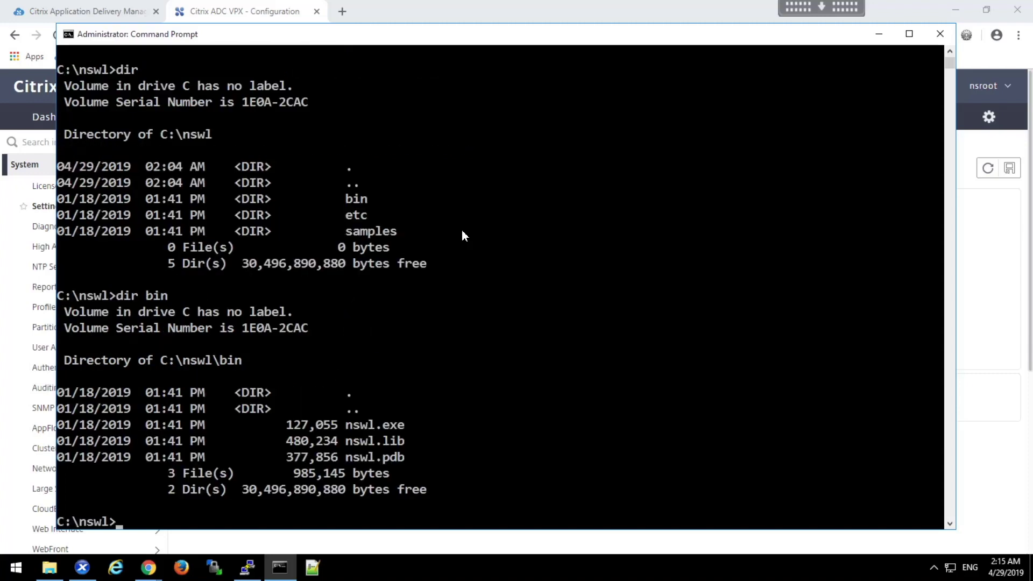
pyautogui.write('cd bin')
pyautogui.press('Return')
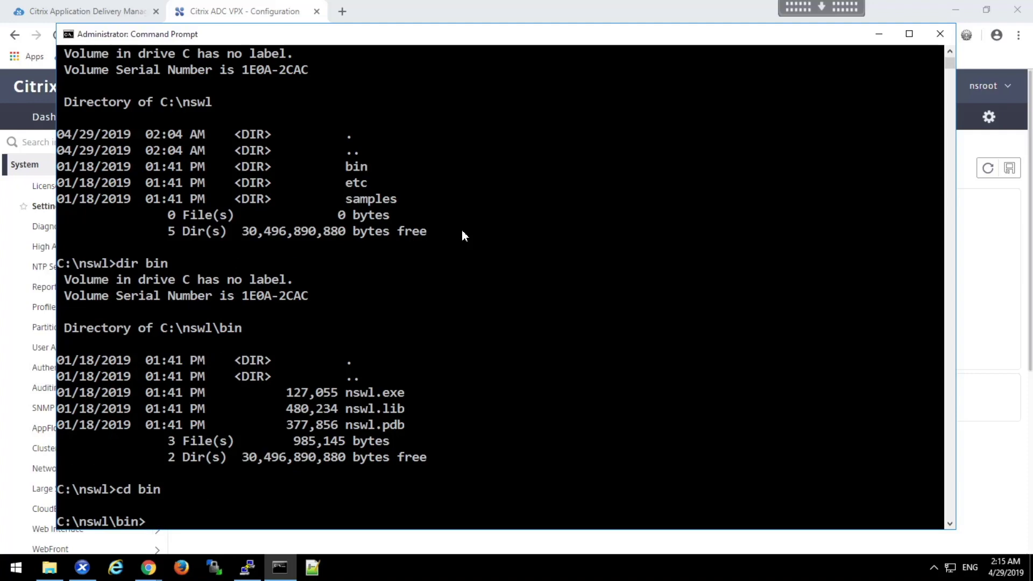
pyautogui.write('nswl /?')
# Step: Run nswl /? for usage help, then change to ..\etc and open log.conf in Notepad
pyautogui.press('Return')
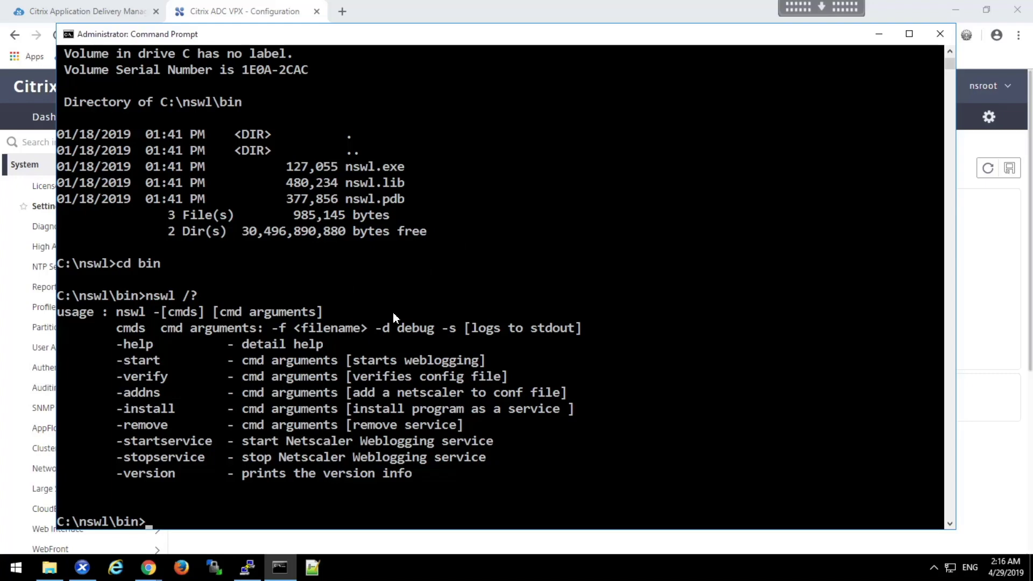
pyautogui.write('cd ..\\et')
pyautogui.write('c')
pyautogui.press('Return')
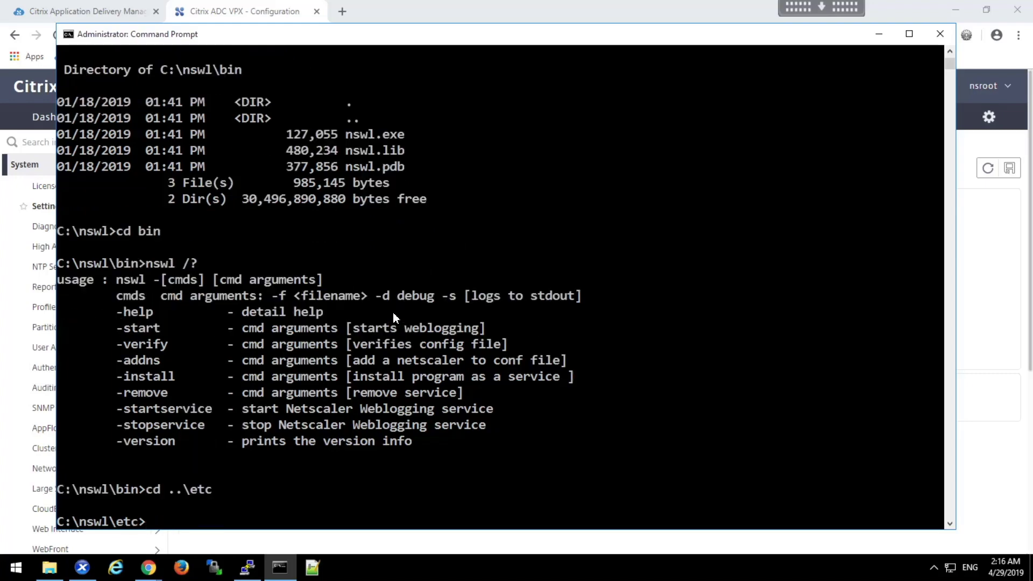
pyautogui.write('notepad log.conf')
pyautogui.press('Return')
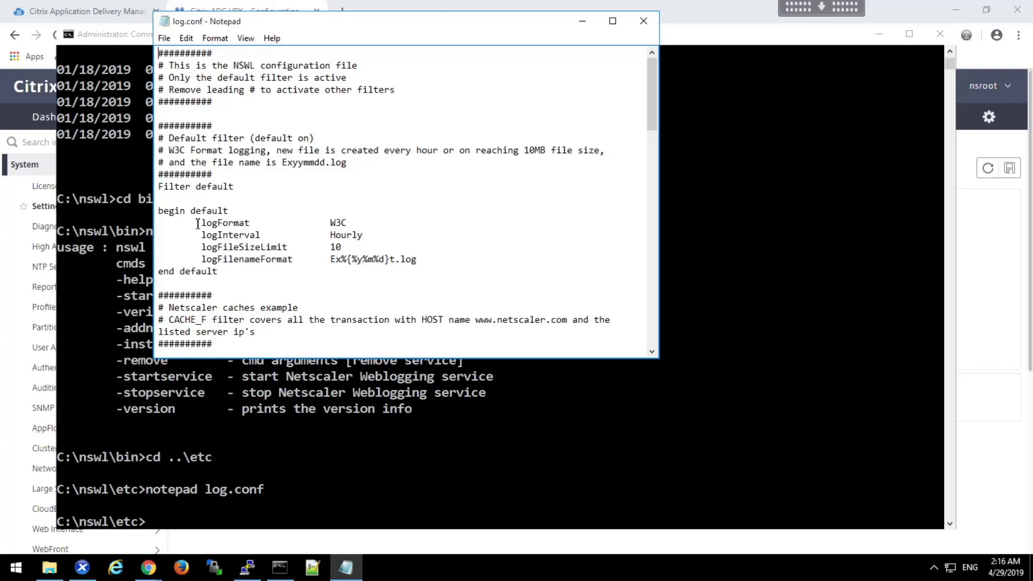
# Step: Inspect the default filter: W3C format, Hourly interval, file size limit and log file name pattern
pyautogui.moveTo(162, 210); pyautogui.dragTo(417, 260)
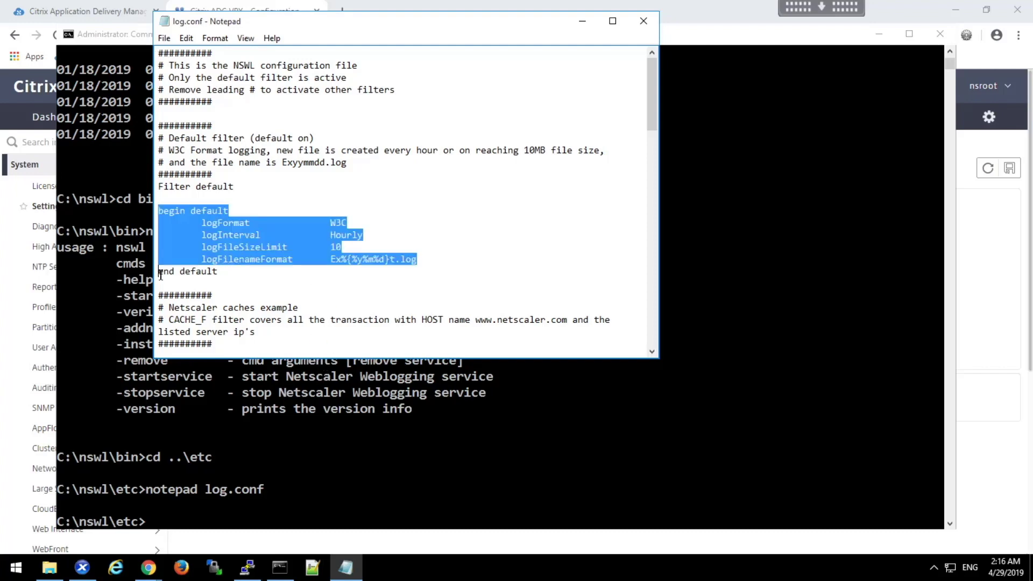
pyautogui.click(381, 211)
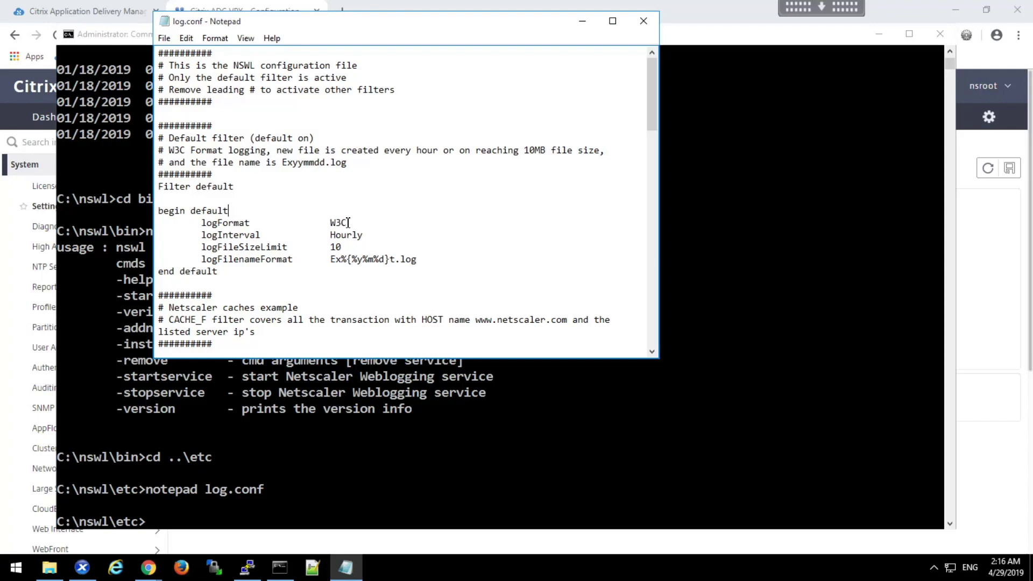
pyautogui.moveTo(348, 222); pyautogui.dragTo(330, 221)
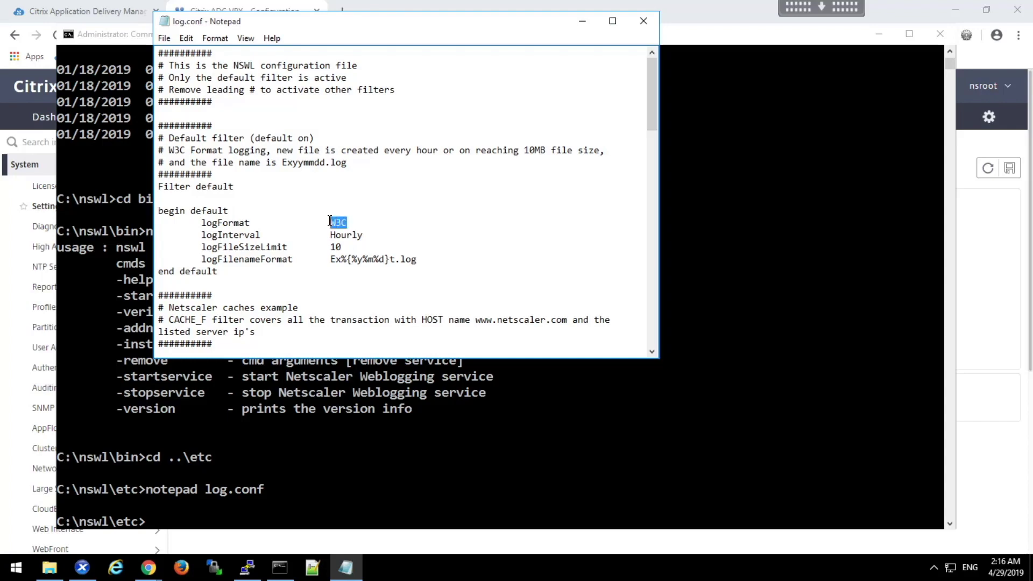
pyautogui.click(362, 224)
pyautogui.click(373, 237)
pyautogui.press('Down')
pyautogui.moveTo(426, 260); pyautogui.dragTo(330, 259)
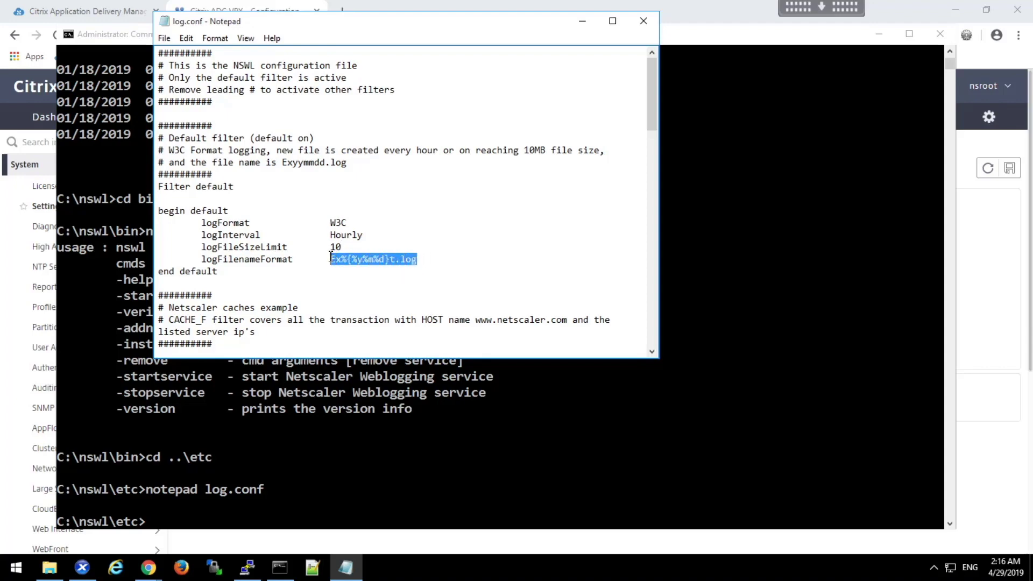
pyautogui.click(479, 265)
# Step: Scroll through the example filters and close log.conf without changes
pyautogui.scroll(-2, 453, 258)
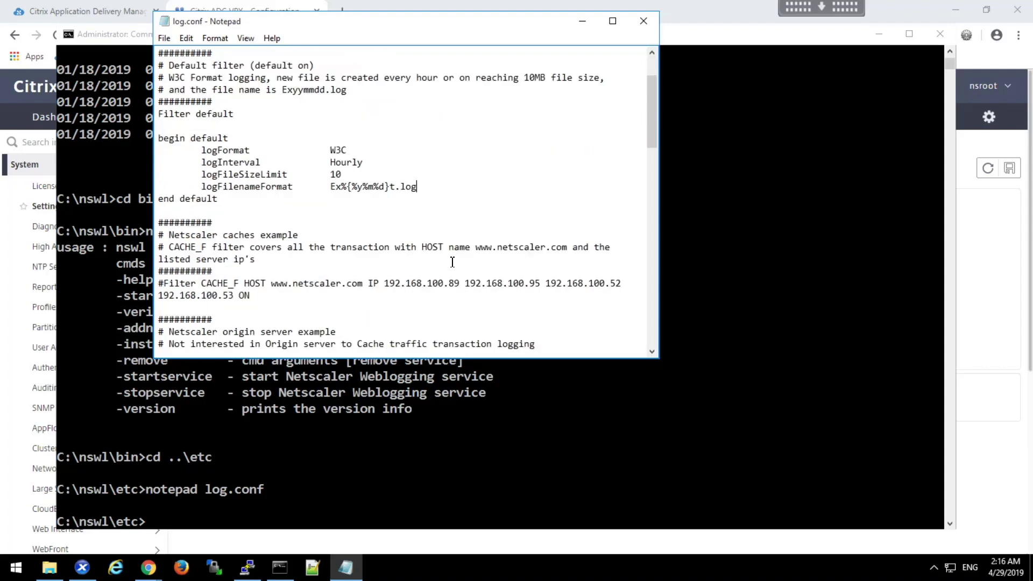
pyautogui.scroll(-2, 224, 261)
pyautogui.scroll(-1, 225, 261)
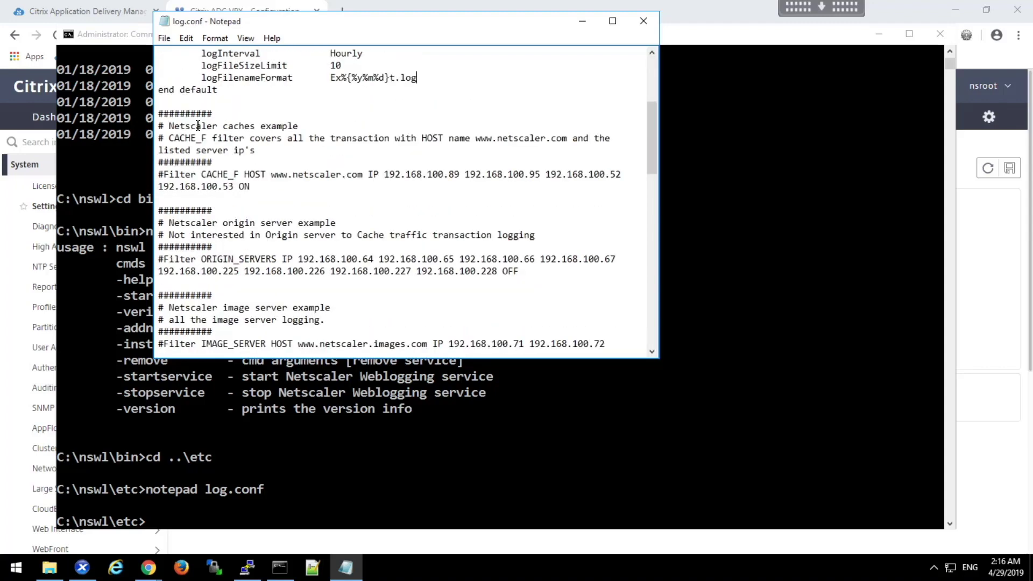
pyautogui.scroll(-5, 250, 325)
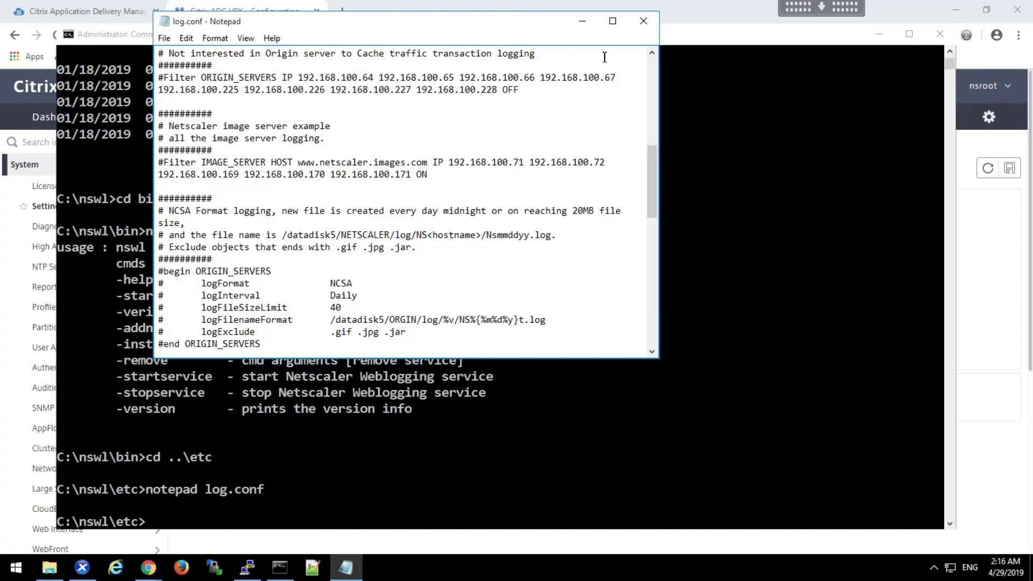
pyautogui.click(644, 21)
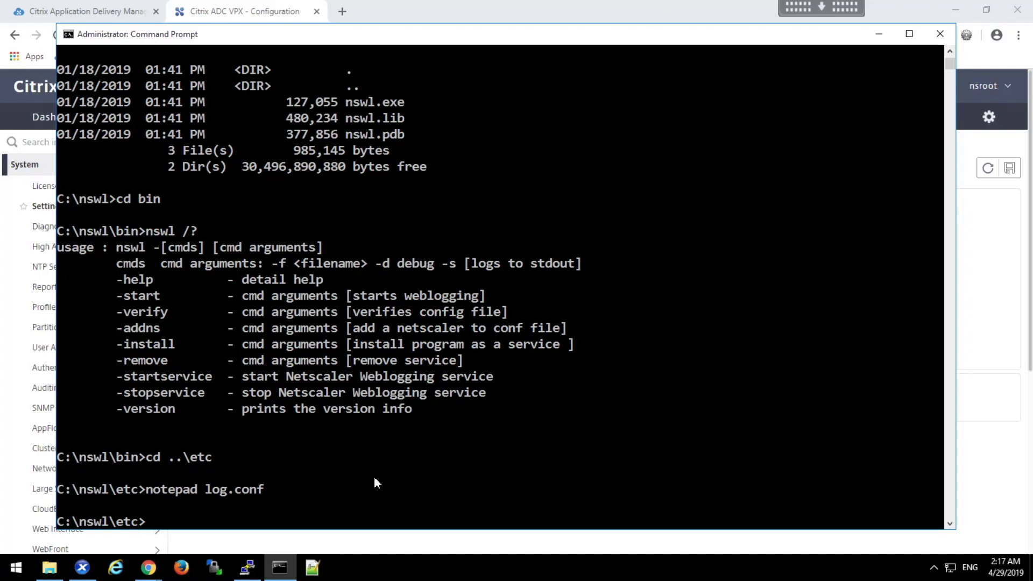
# Step: From bin, run nswl -addns -f ..\etc\log.conf, entering NSIP 192.168.10.101 and the admin user id
pyautogui.write('cd  ..\\bin')
pyautogui.press('Return')
pyautogui.write('nsw')
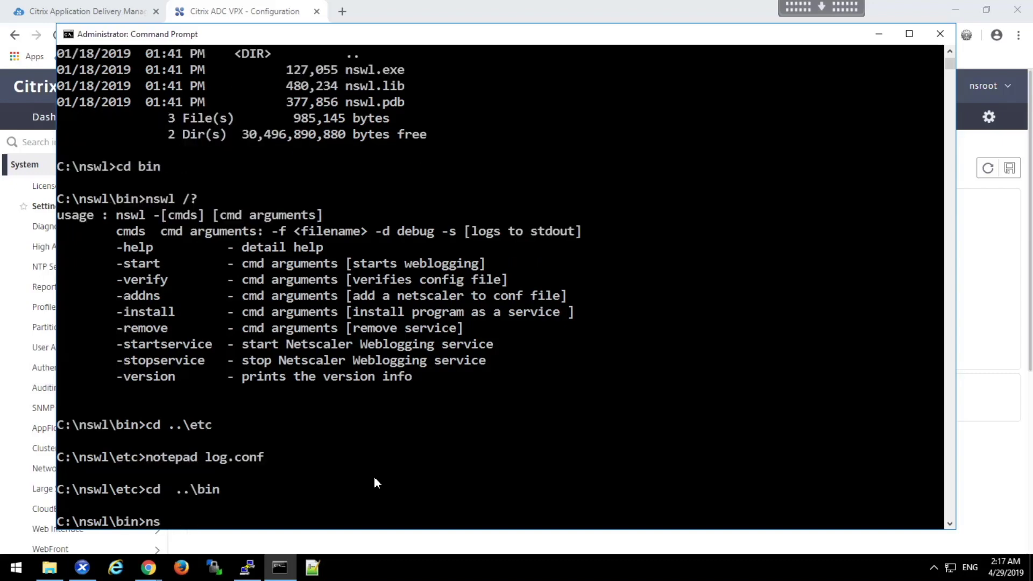
pyautogui.write('l -addns -f ..\\etc\\')
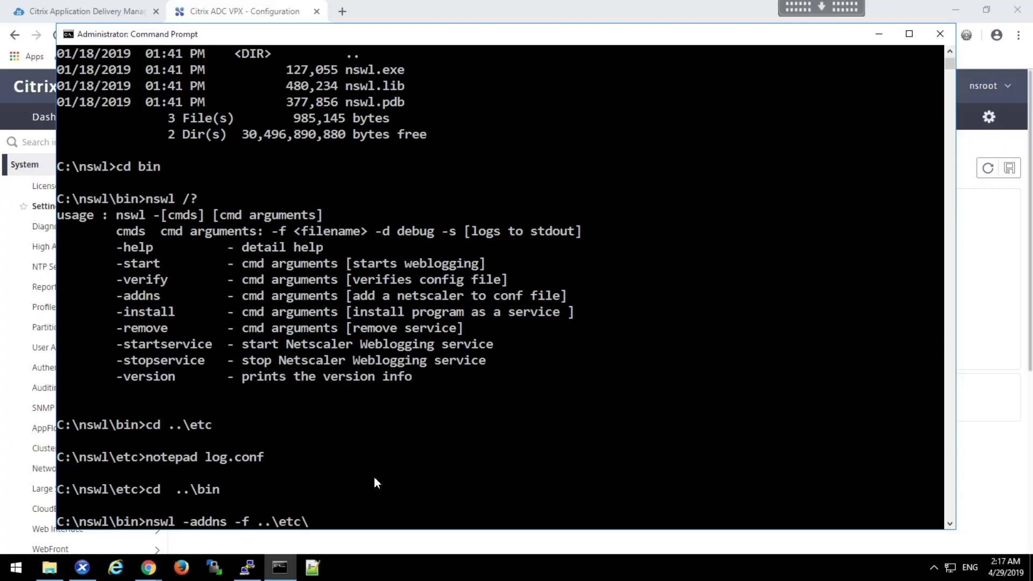
pyautogui.write('log.conf')
pyautogui.press('Return')
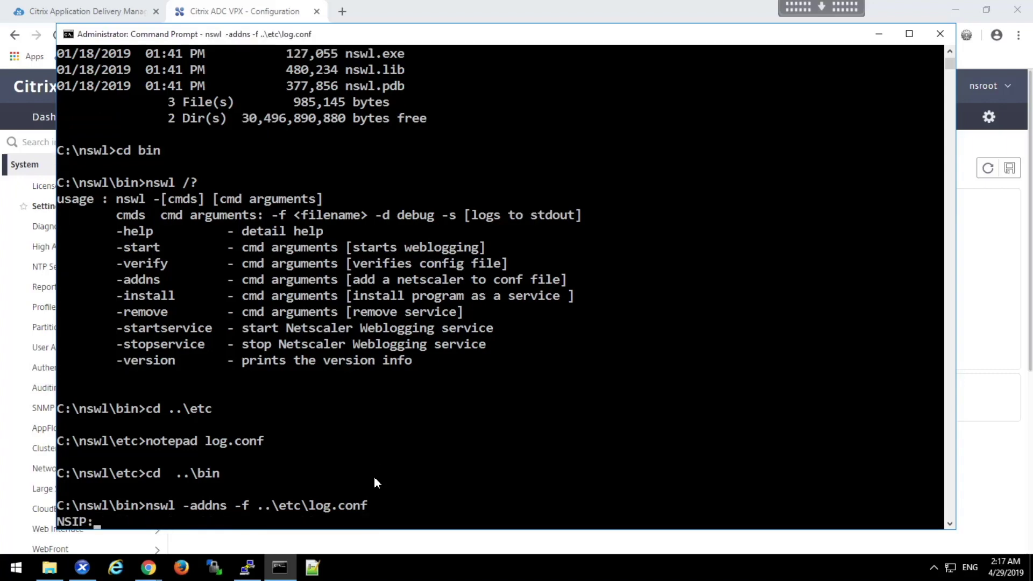
pyautogui.write('192.168.10.101')
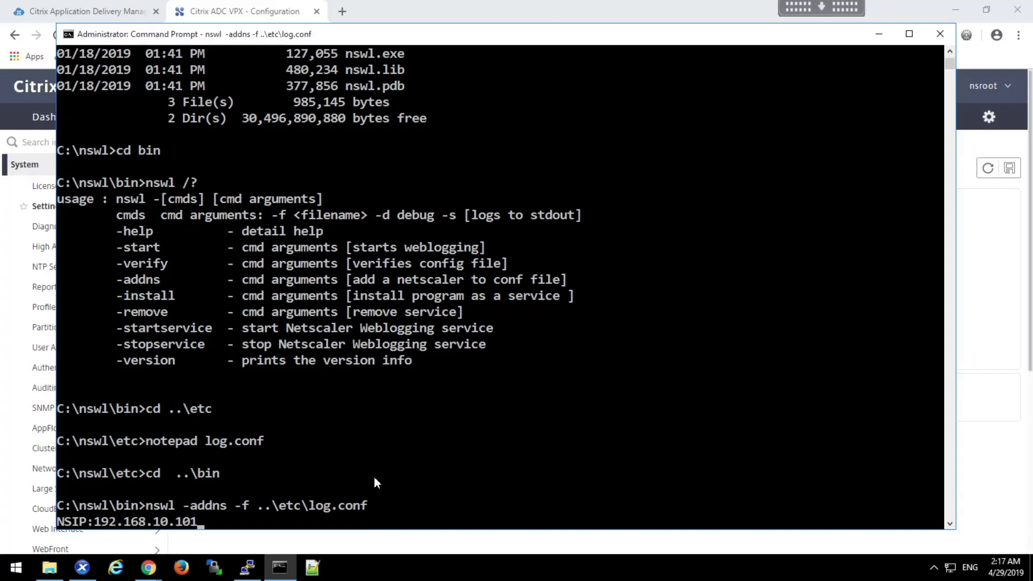
pyautogui.press('Return')
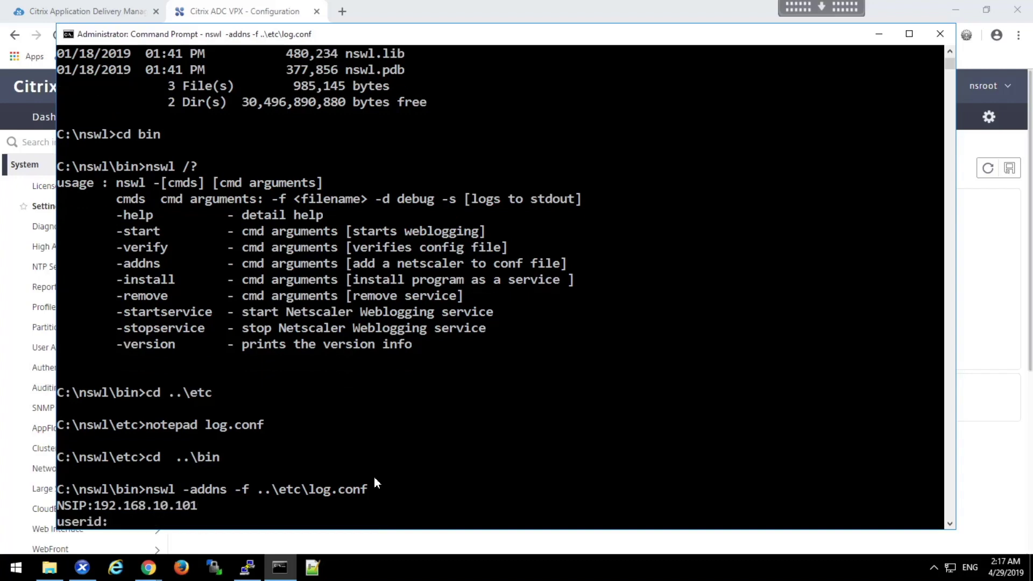
pyautogui.write('nsroot')
pyautogui.press('Return')
pyautogui.press('Return')
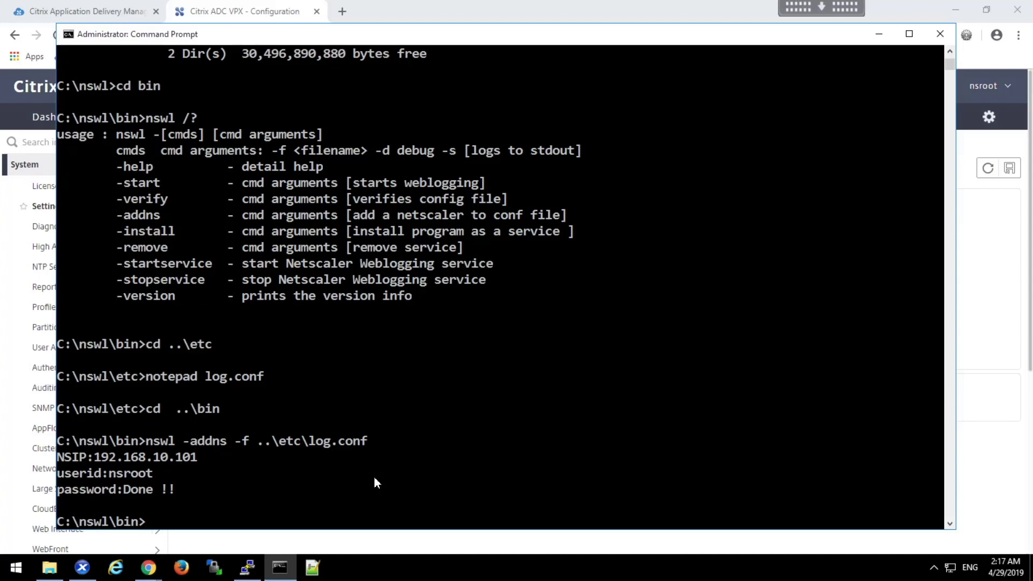
pyautogui.write('more ..\\etc\\log.conf')
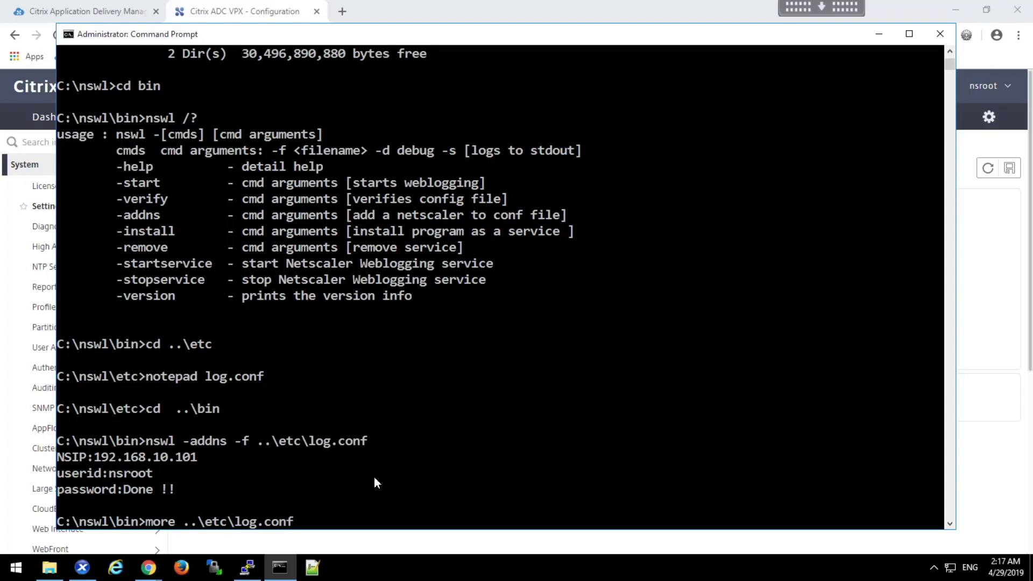
# Step: Page through log.conf with more to reach the NSIP 192.168.10.101 entry and encrypted password
pyautogui.press('Return')
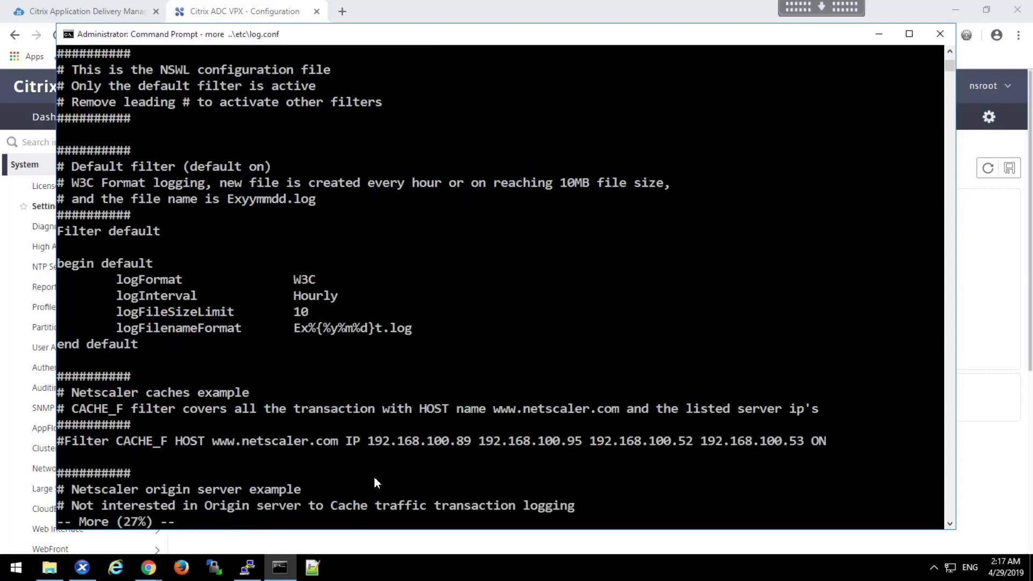
pyautogui.press('space')
pyautogui.press('space')
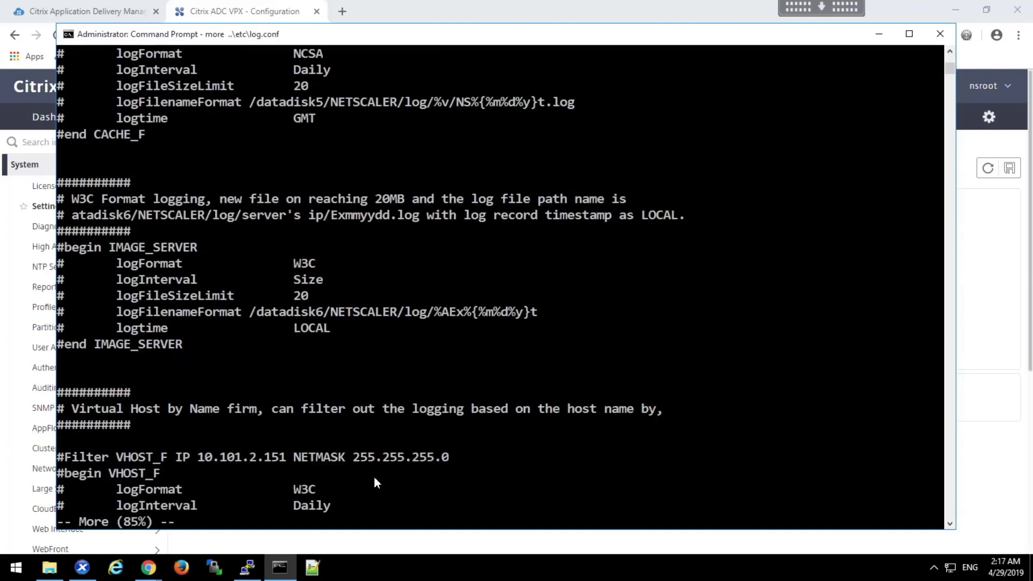
pyautogui.press('space')
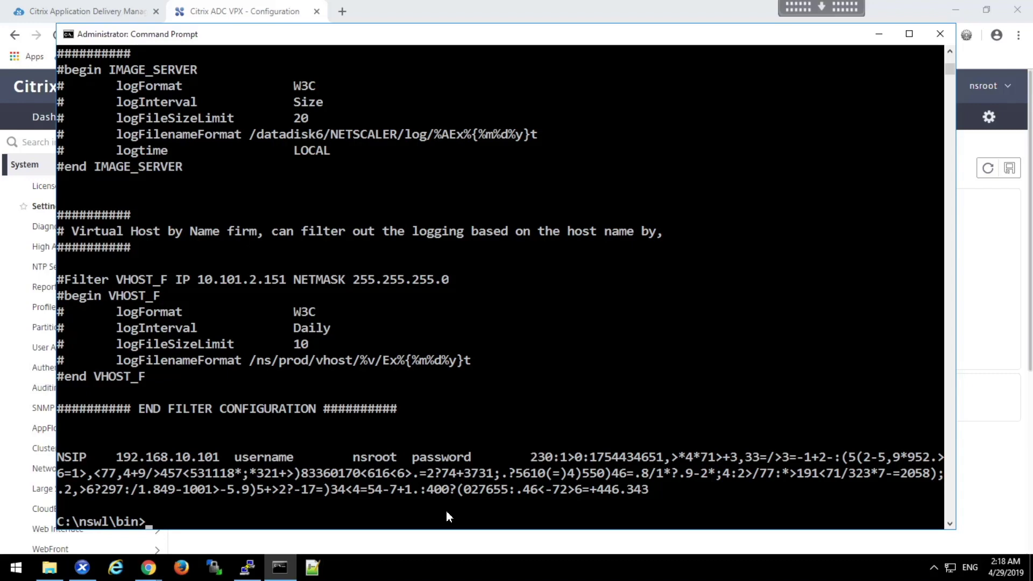
# Step: Start logging with nswl -start -f ..\etc\log.conf, then bring Firefox forward
pyautogui.write('nswl -start -f')
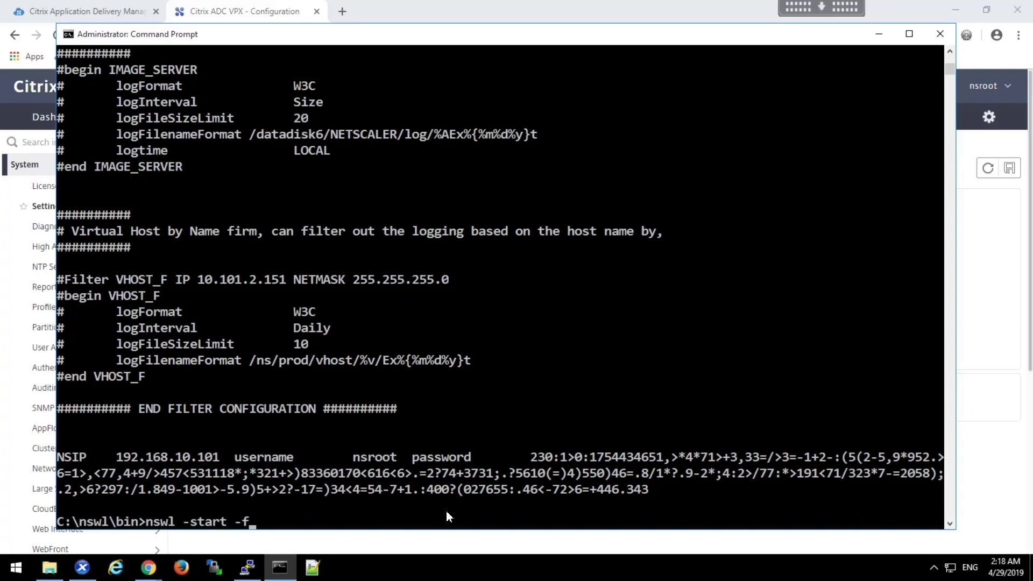
pyautogui.write(' ..\\etc\\log.conf')
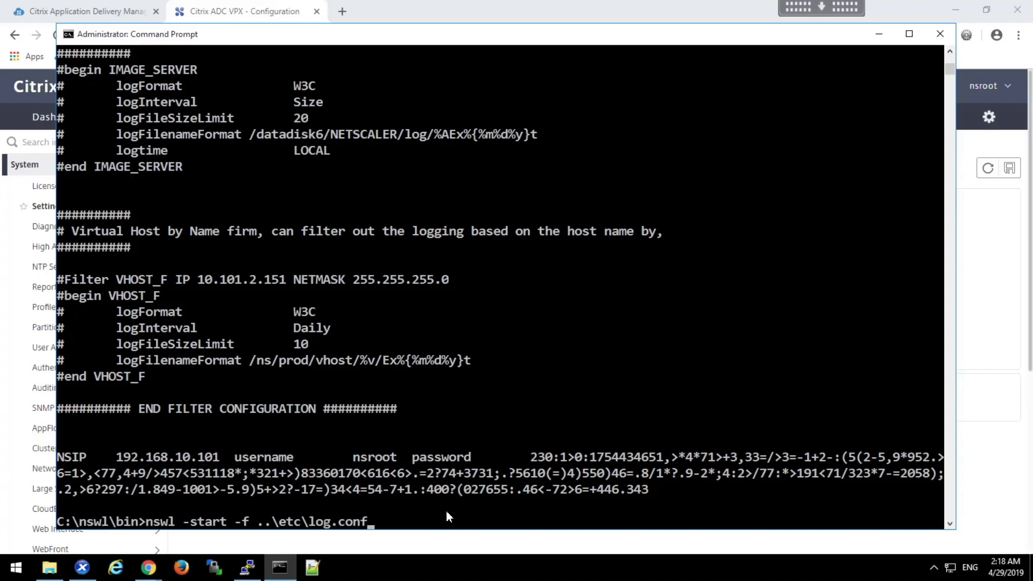
pyautogui.press('Return')
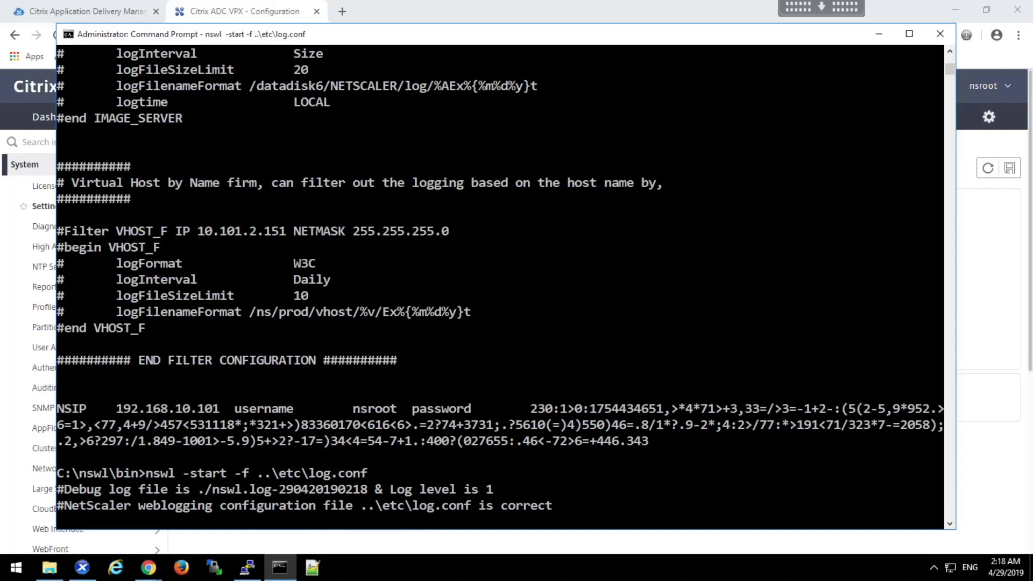
pyautogui.click(189, 570)
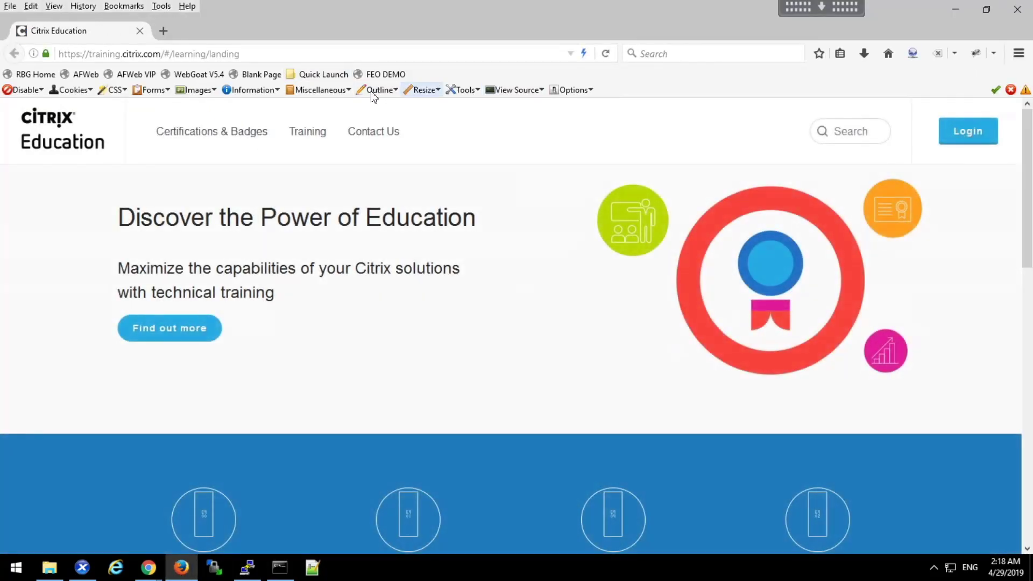
# Step: Open all Quick Launch bookmarks in tabs, sign in to WebGoat with the guest credentials, and return to Command Prompt
pyautogui.click(325, 75)
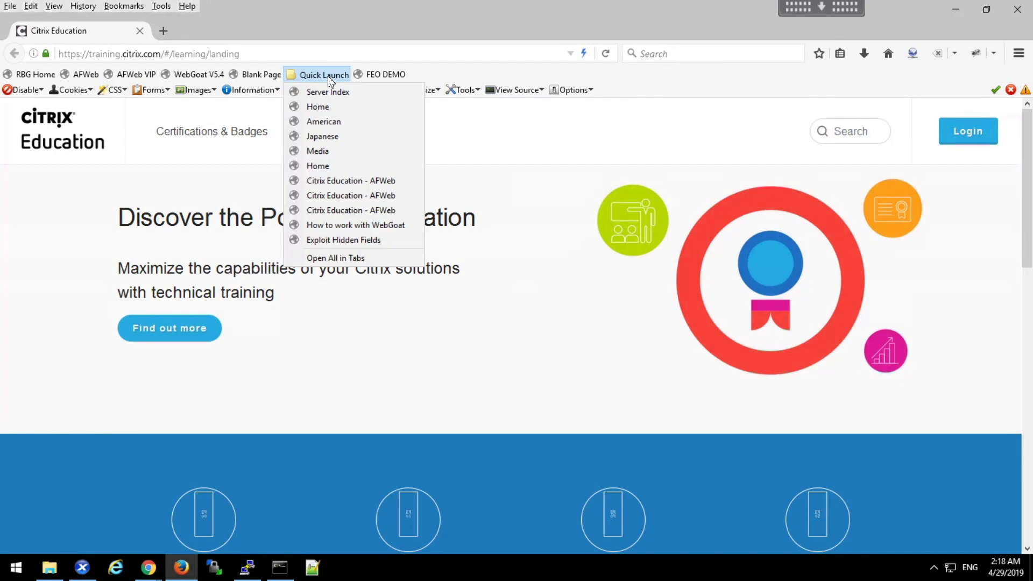
pyautogui.click(338, 259)
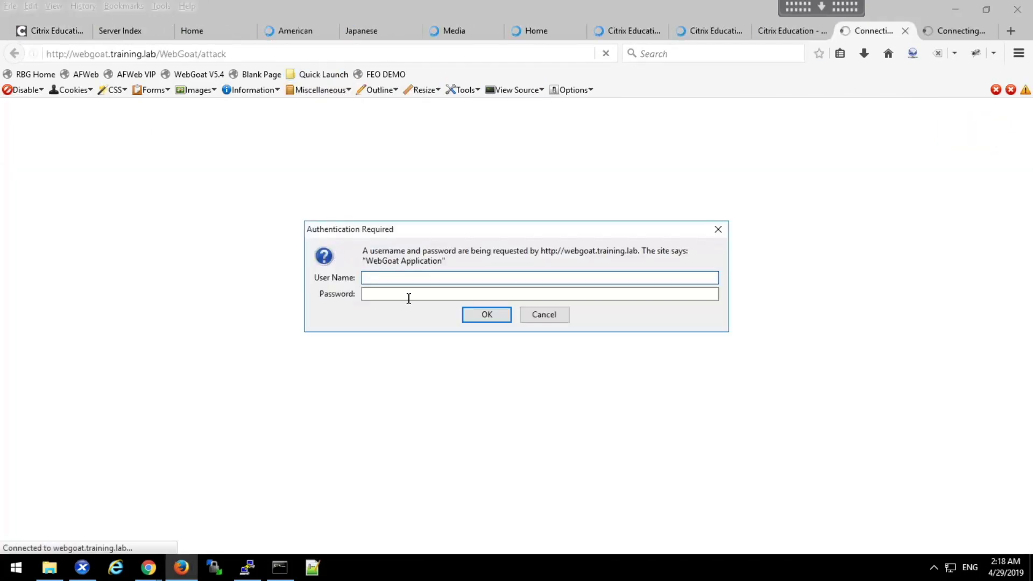
pyautogui.write('guest')
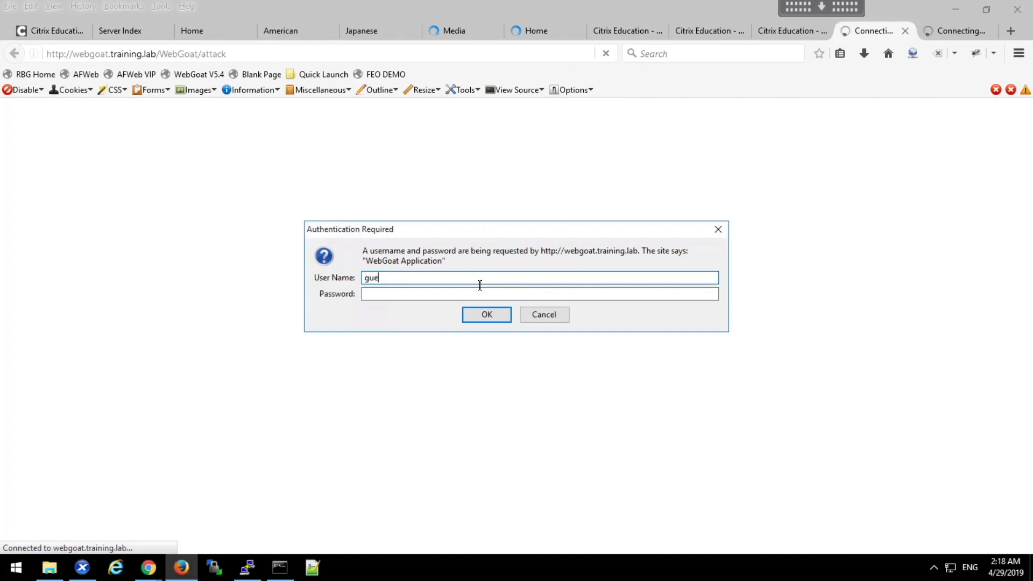
pyautogui.press('Tab')
pyautogui.write('guest')
pyautogui.press('Return')
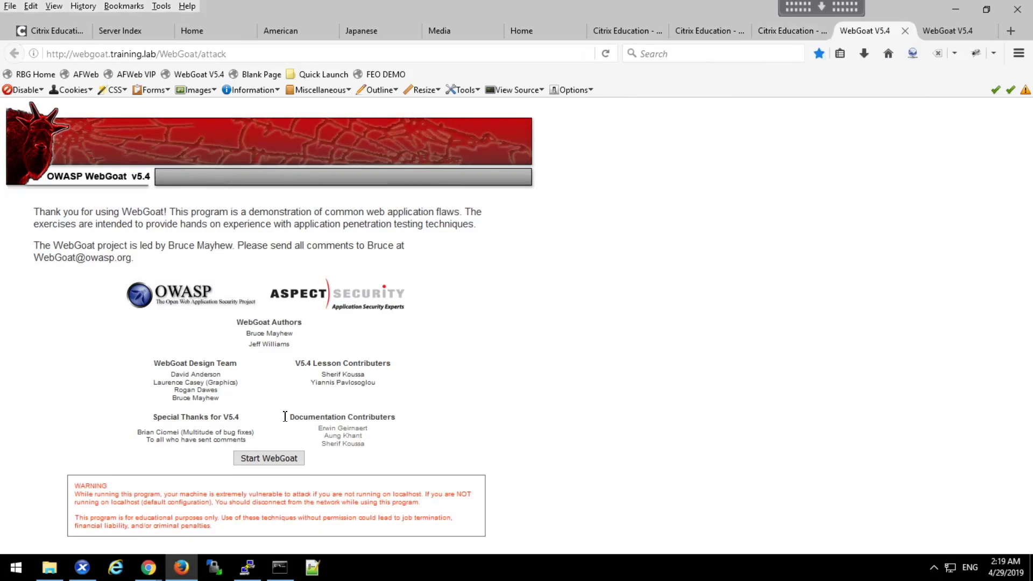
pyautogui.click(280, 568)
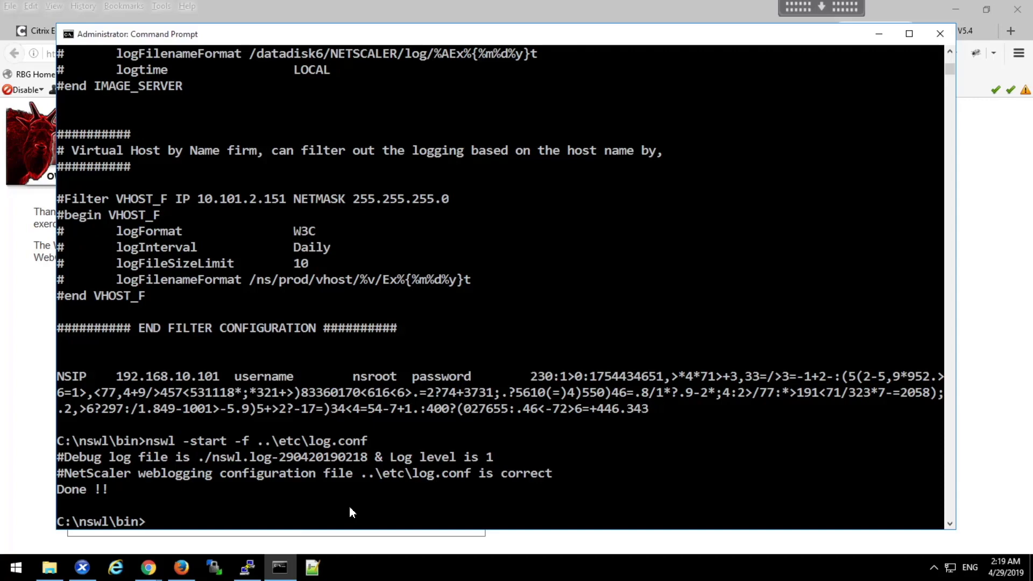
# Step: Try the logs folder, then go up to C:\nswl and list its contents
pyautogui.write('cd ..\\logs')
pyautogui.press('Return')
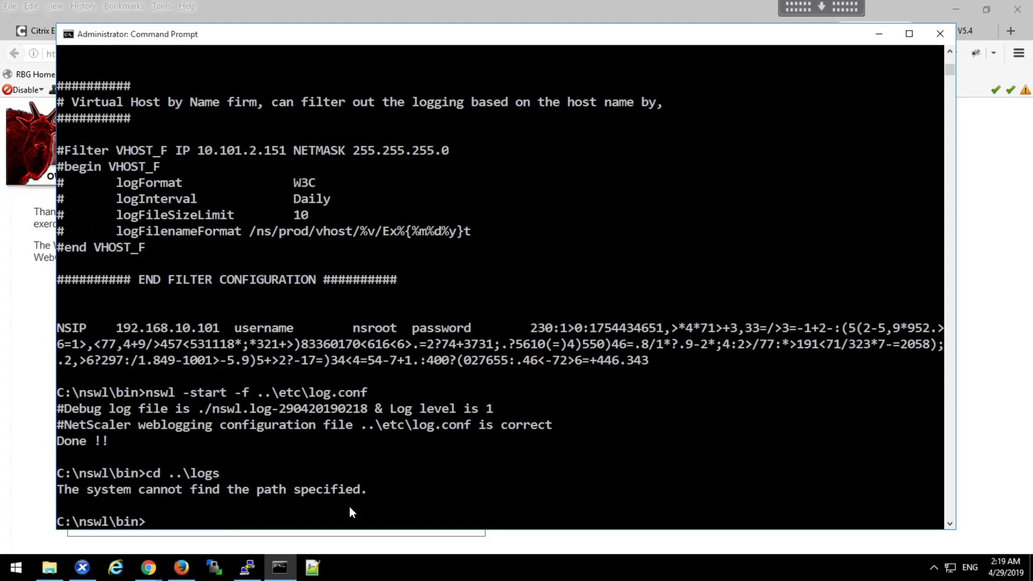
pyautogui.press('Up')
pyautogui.press('BackSpace')
pyautogui.press('BackSpace')
pyautogui.press('BackSpace')
pyautogui.press('BackSpace')
pyautogui.press('BackSpace')
pyautogui.press('Return')
pyautogui.write('ls')
pyautogui.press('Return')
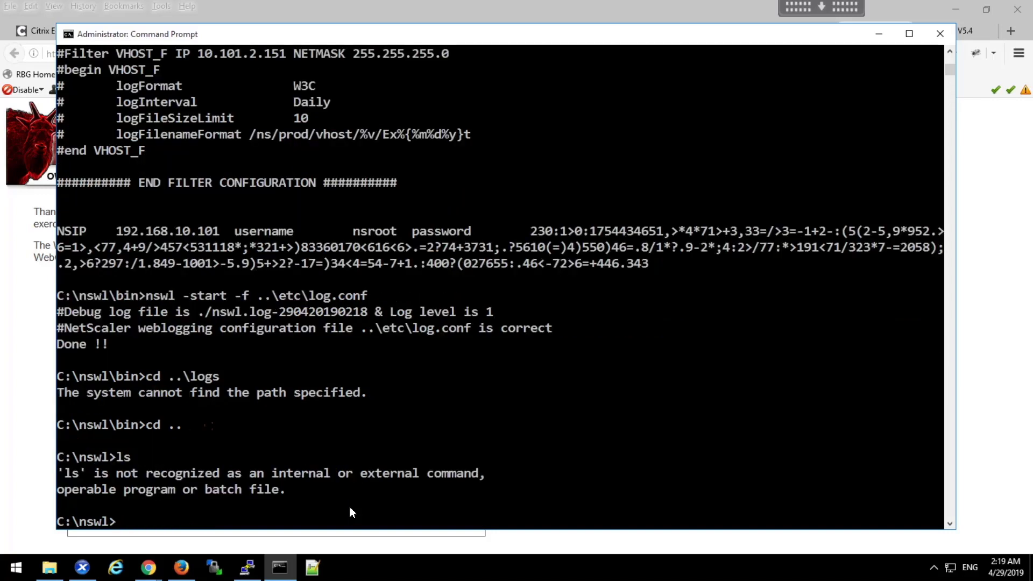
pyautogui.write('dir')
pyautogui.press('Return')
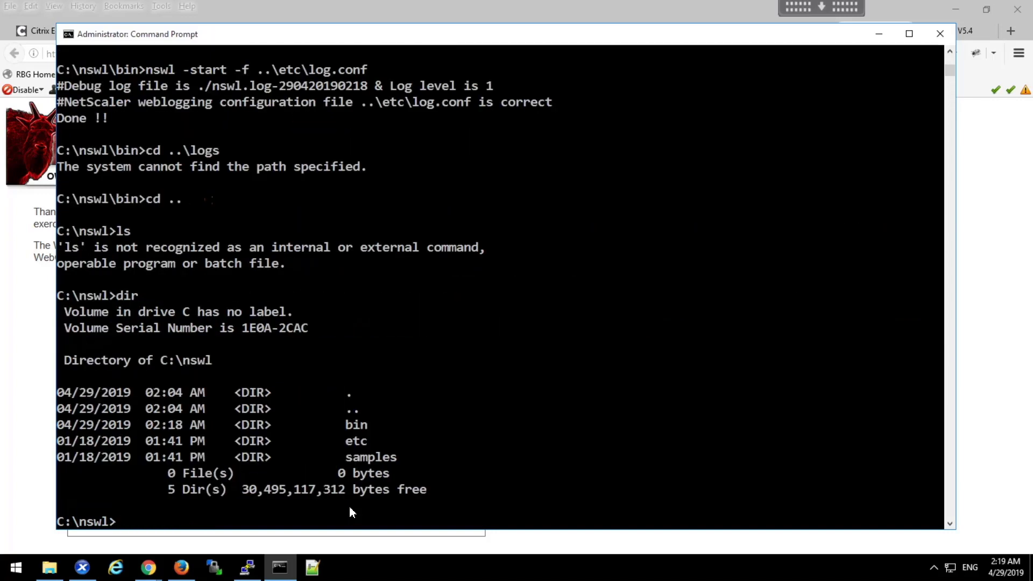
# Step: List the etc and bin folders, spotting the new 19,372-byte Ex190429.log in bin
pyautogui.write('cd etc')
pyautogui.press('Return')
pyautogui.write('dir')
pyautogui.press('Return')
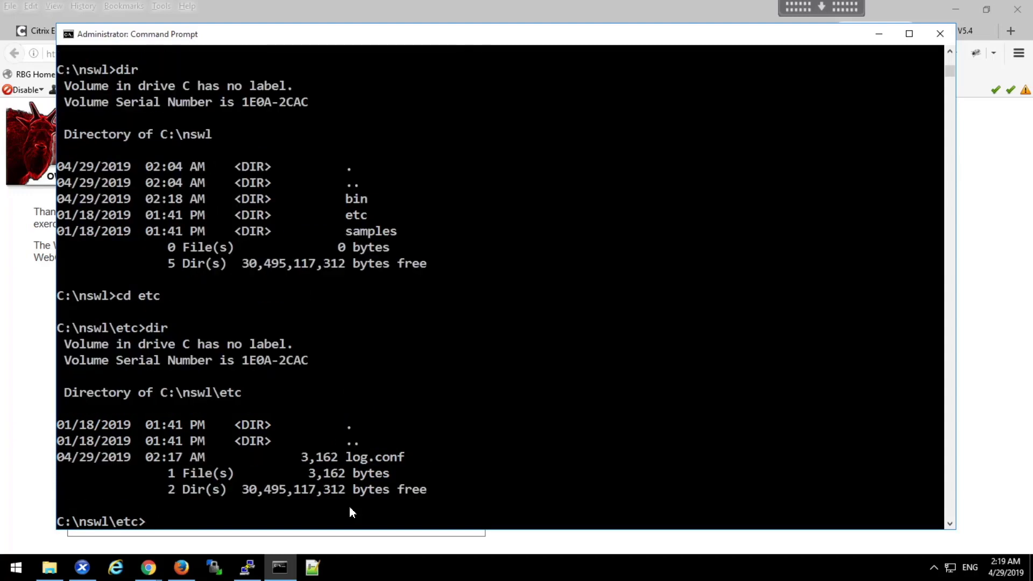
pyautogui.write('cd ..\x08in')
pyautogui.press('Return')
pyautogui.write('dir')
pyautogui.press('Return')
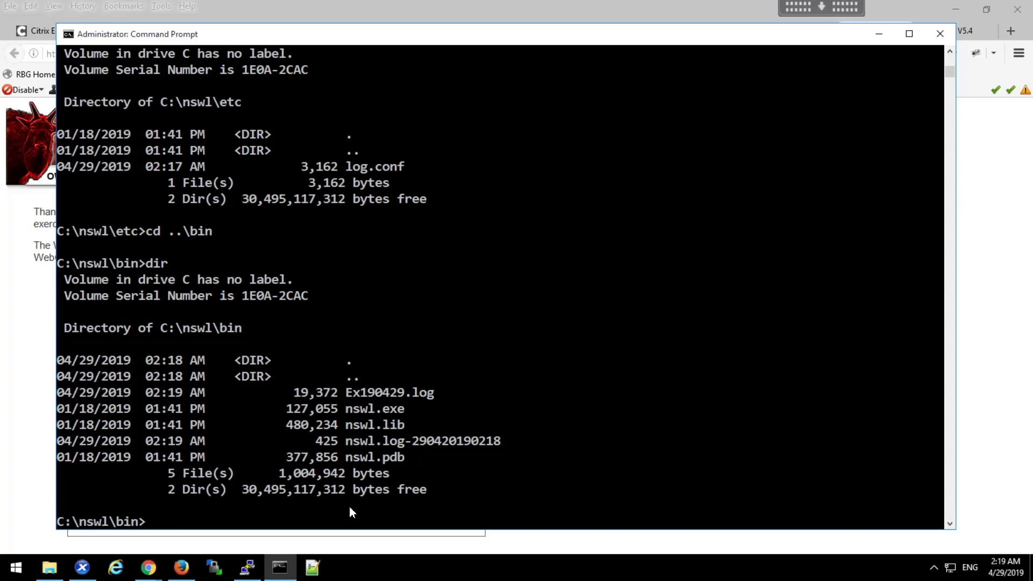
pyautogui.write('notepad ex19')
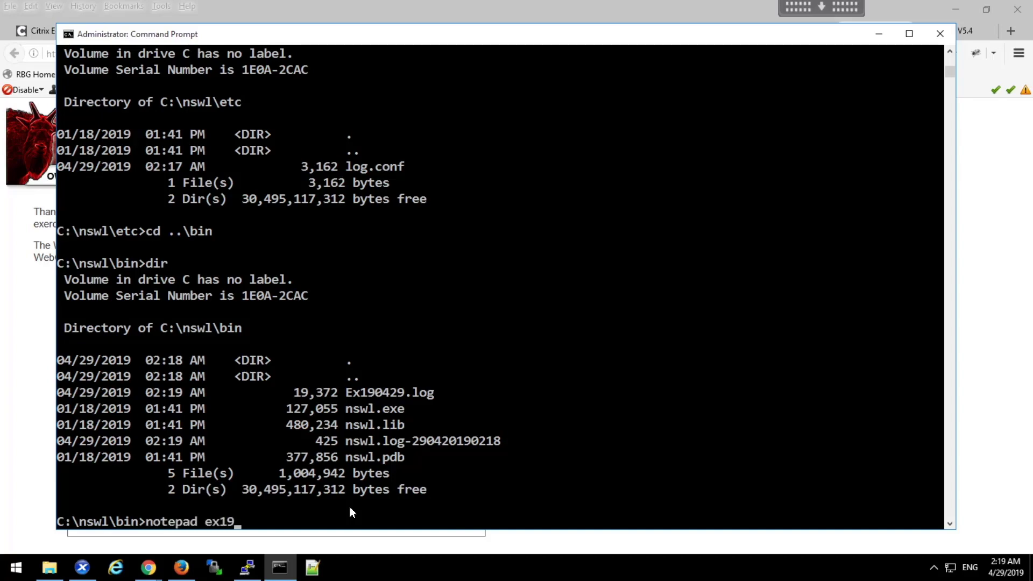
pyautogui.write('0429.log')
# Step: Open Ex190429.log maximized in Notepad and highlight the first entry's client IP 192.168.10.10, server IP and GET request
pyautogui.press('Return')
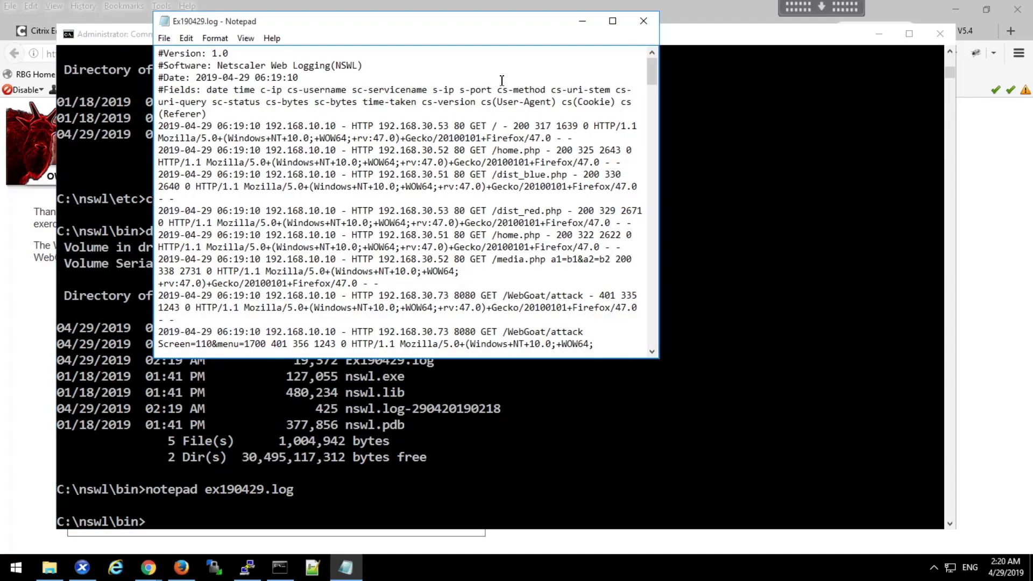
pyautogui.click(613, 22)
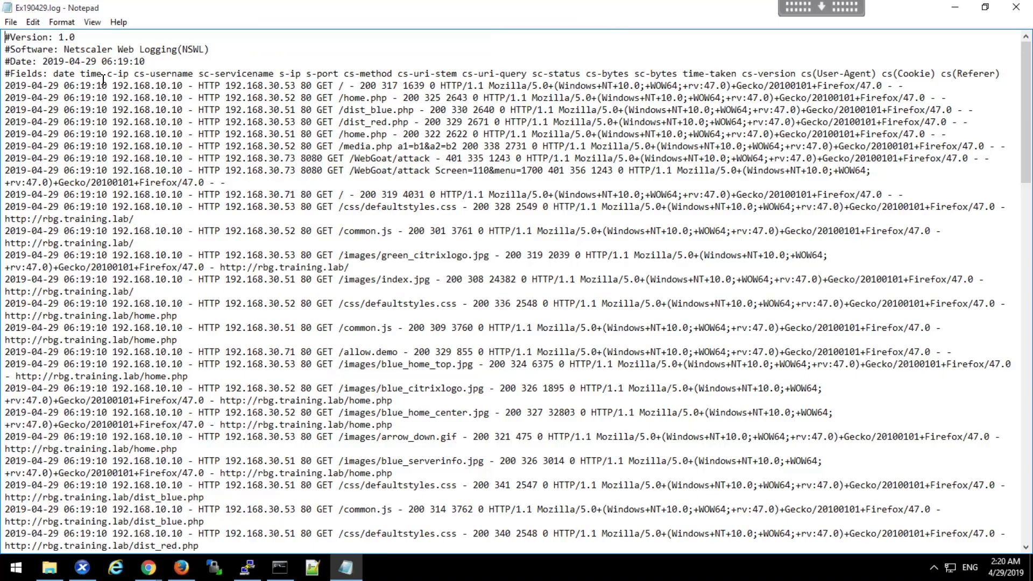
pyautogui.moveTo(107, 85); pyautogui.dragTo(192, 86)
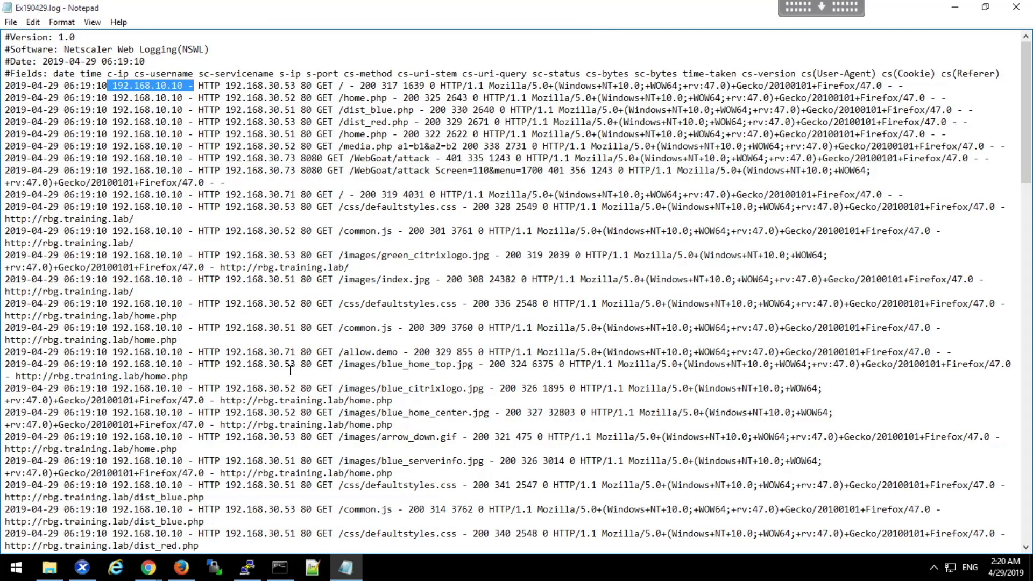
pyautogui.moveTo(220, 85); pyautogui.dragTo(349, 86)
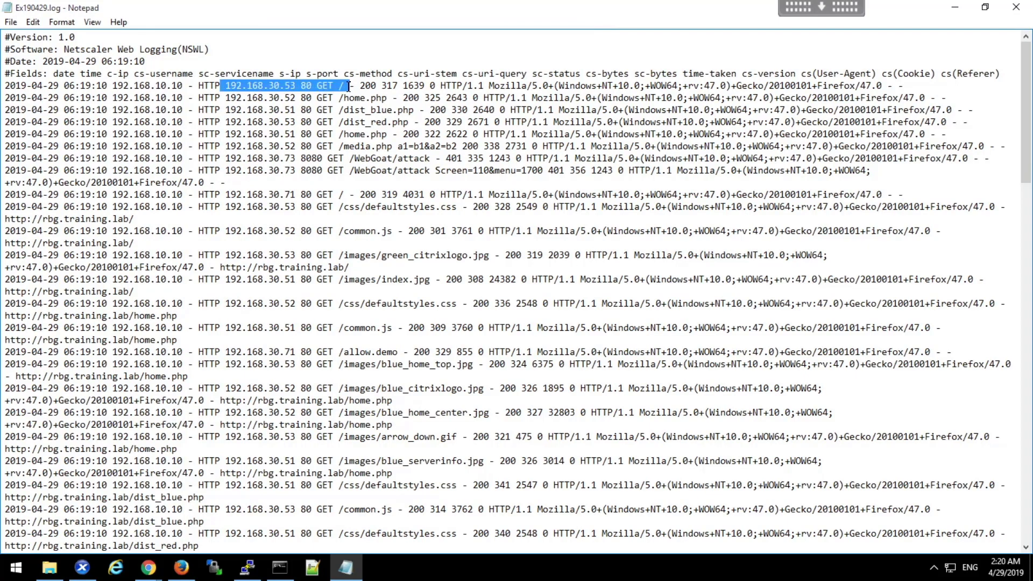
pyautogui.click(317, 85)
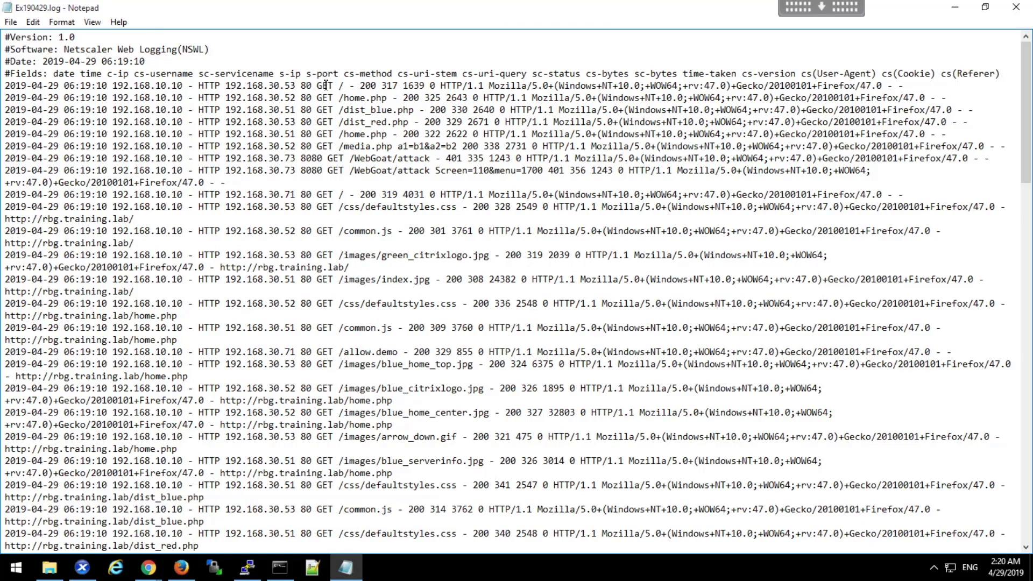
pyautogui.moveTo(317, 86); pyautogui.dragTo(897, 86)
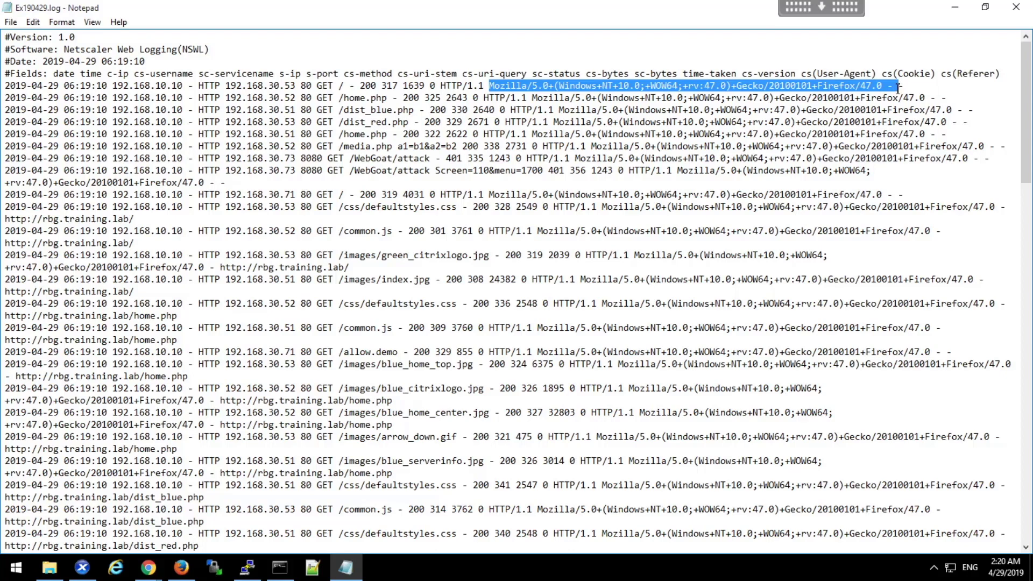
pyautogui.click(965, 88)
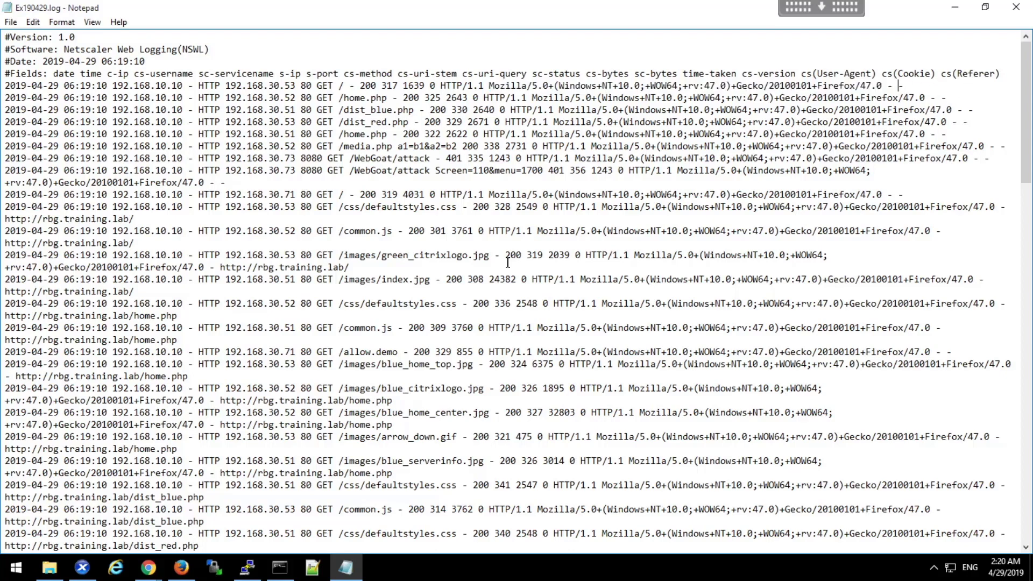